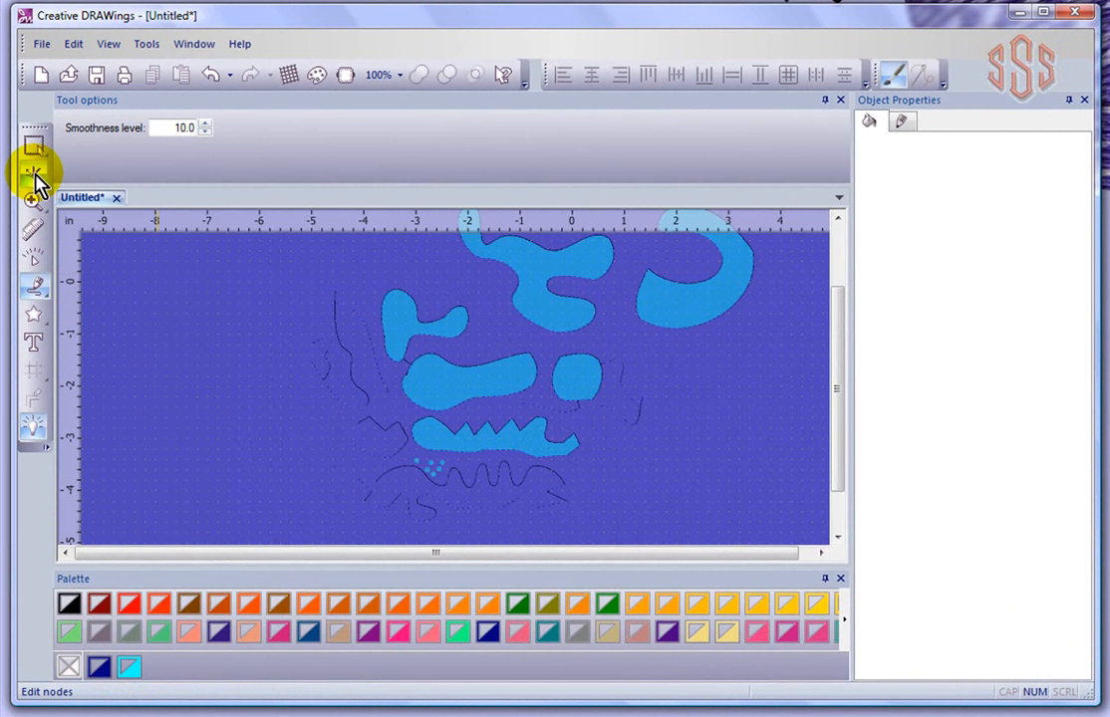
# - Edit the nodes of the zigzag-topped shape, pulling its first valley node above the edge and deleting that node
pyautogui.click(35, 179)
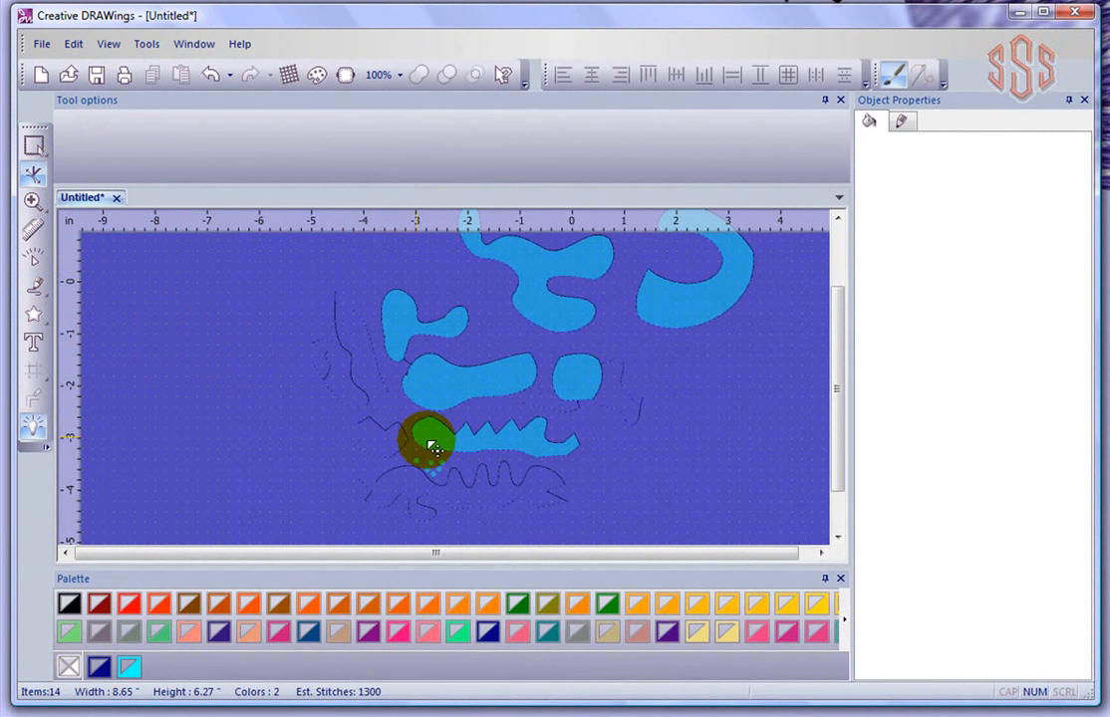
pyautogui.scroll(3, 483, 461)
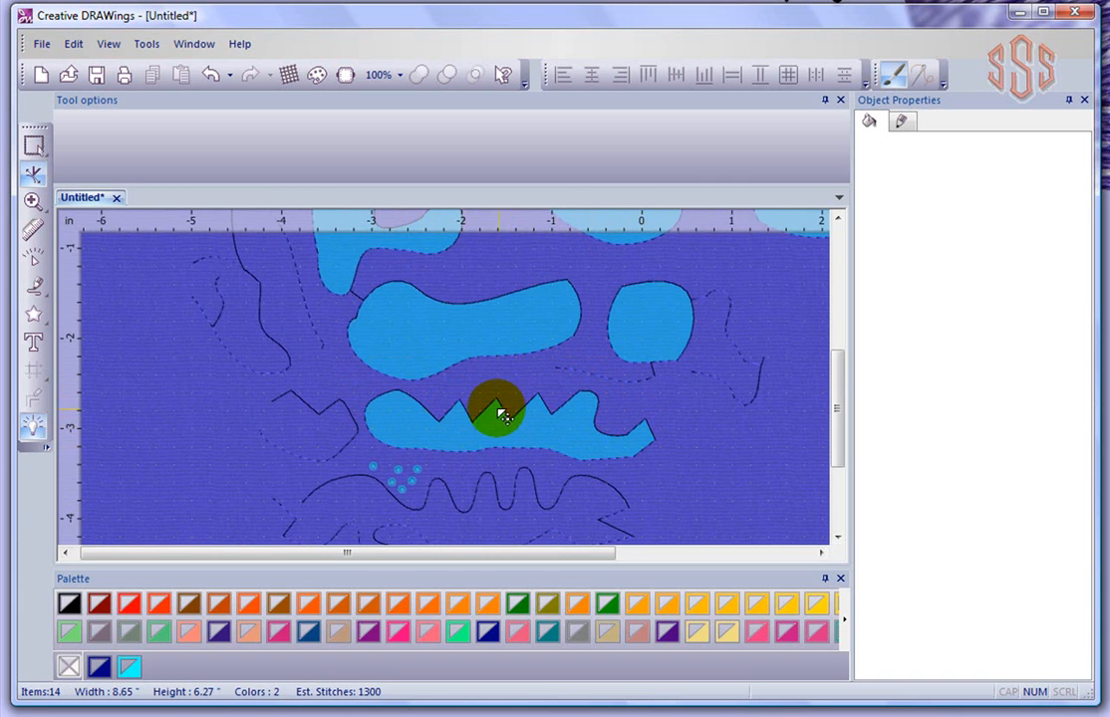
pyautogui.scroll(5, 460, 423)
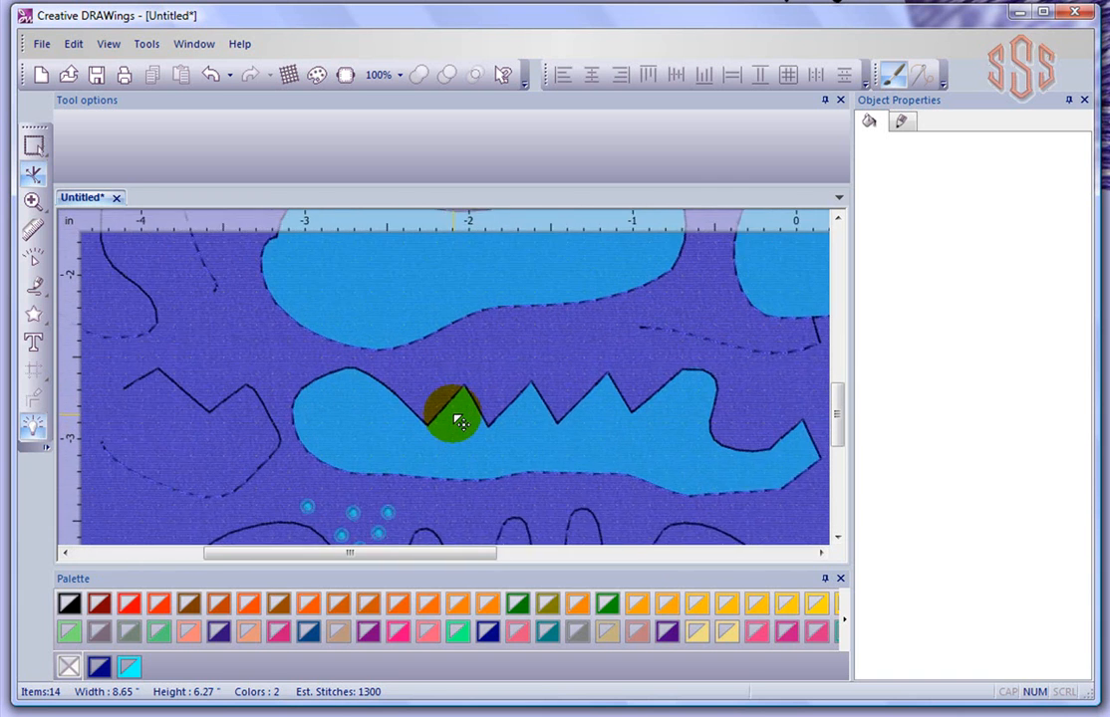
pyautogui.click(449, 413)
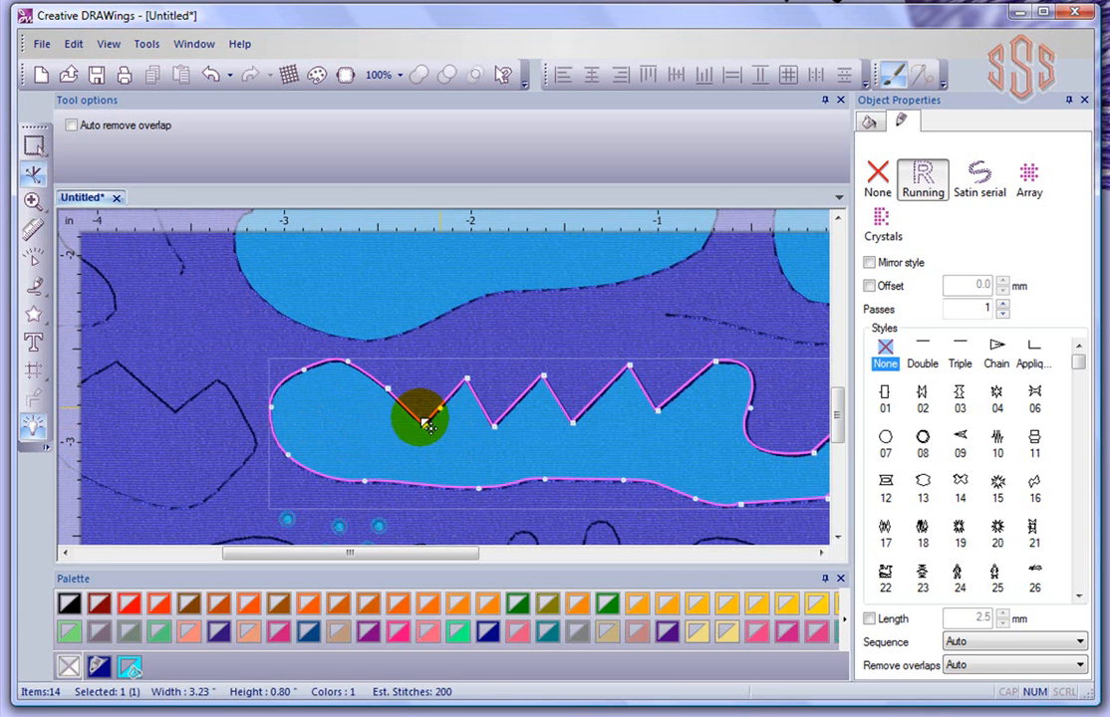
pyautogui.scroll(3, 434, 453)
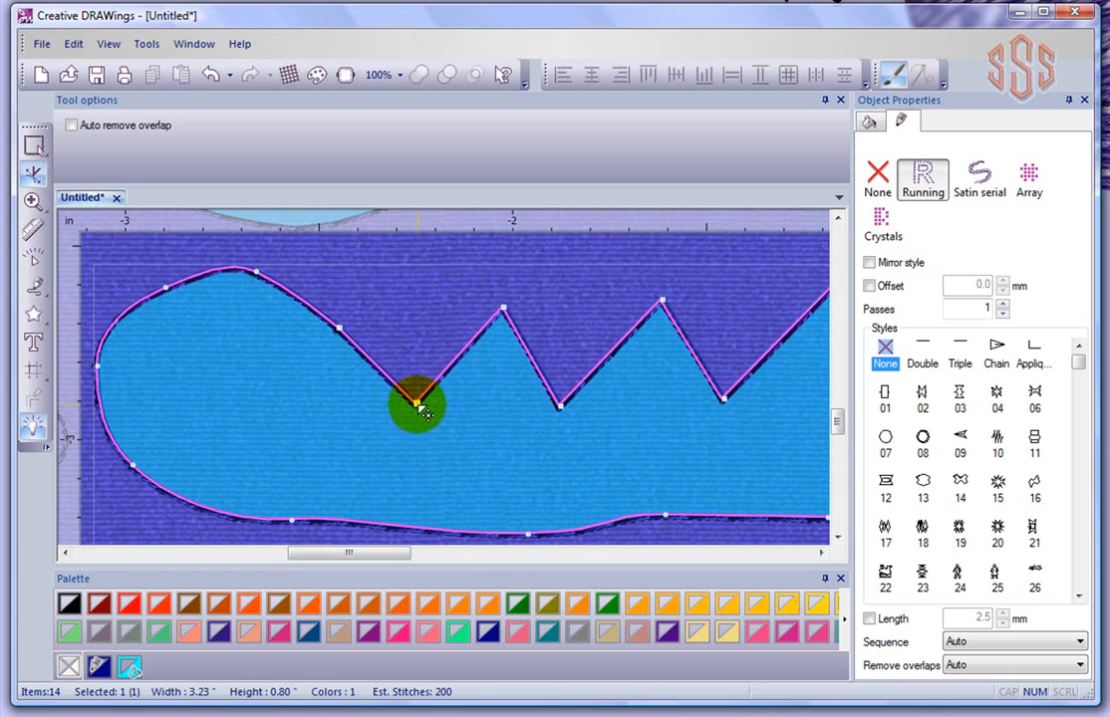
pyautogui.moveTo(414, 403); pyautogui.dragTo(405, 278)
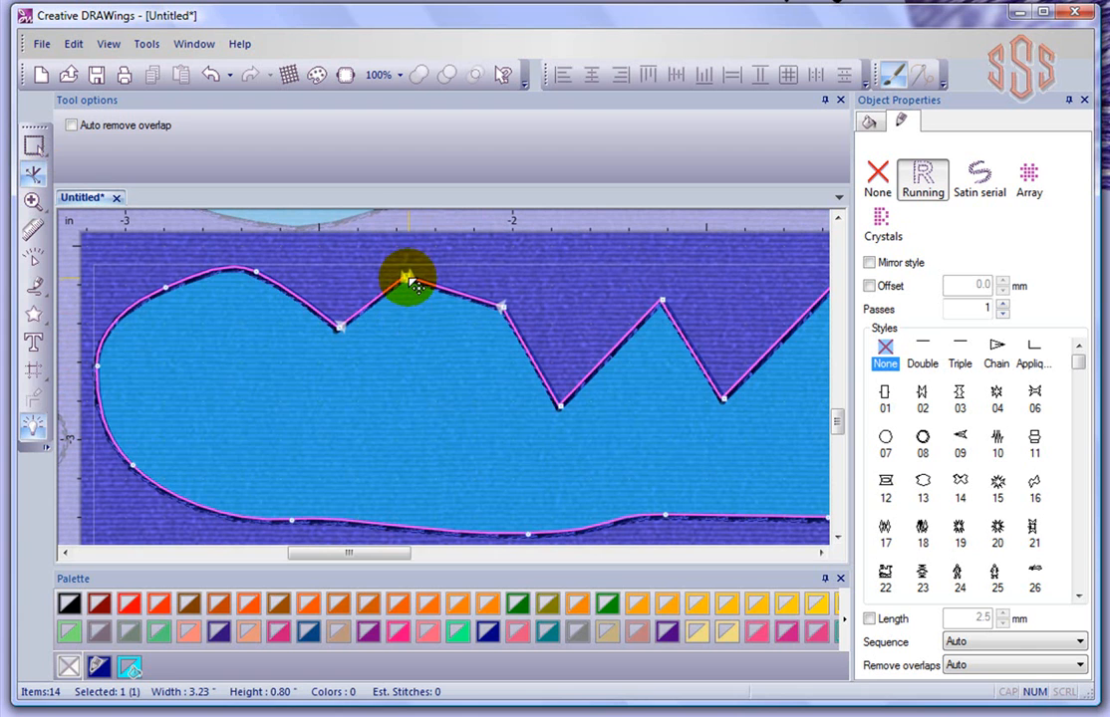
pyautogui.press('Delete')
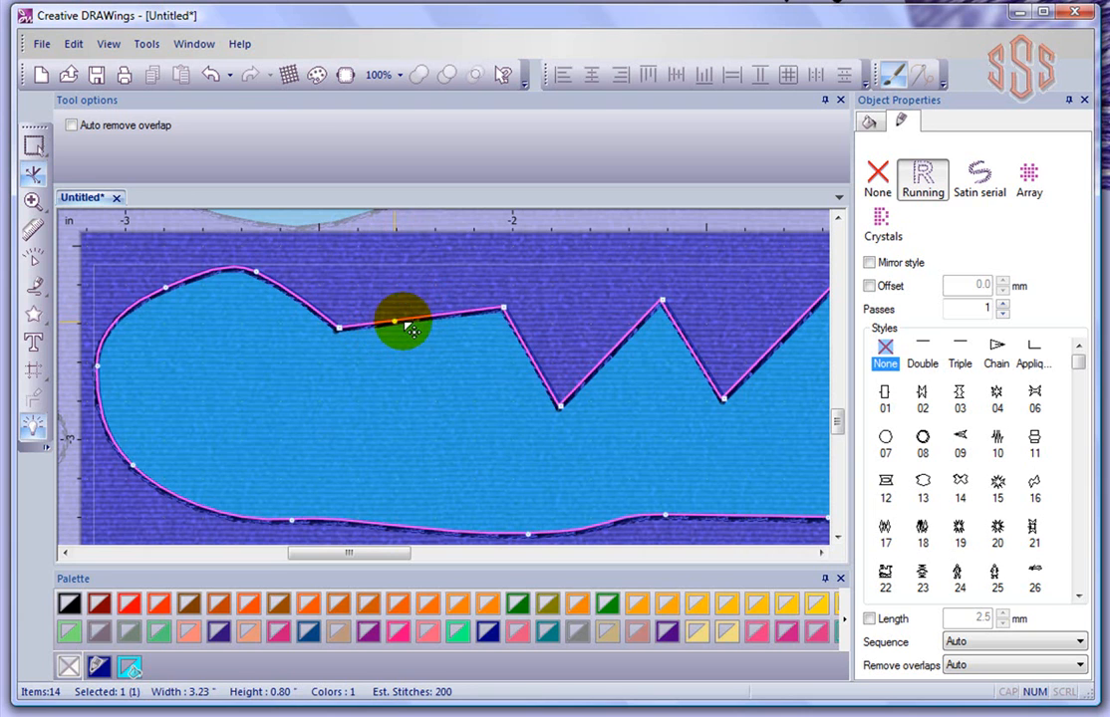
# - Add a node on the slope after the zigzag shape's first peak and bend the outline there into a rounded bump
pyautogui.rightClick(534, 367)
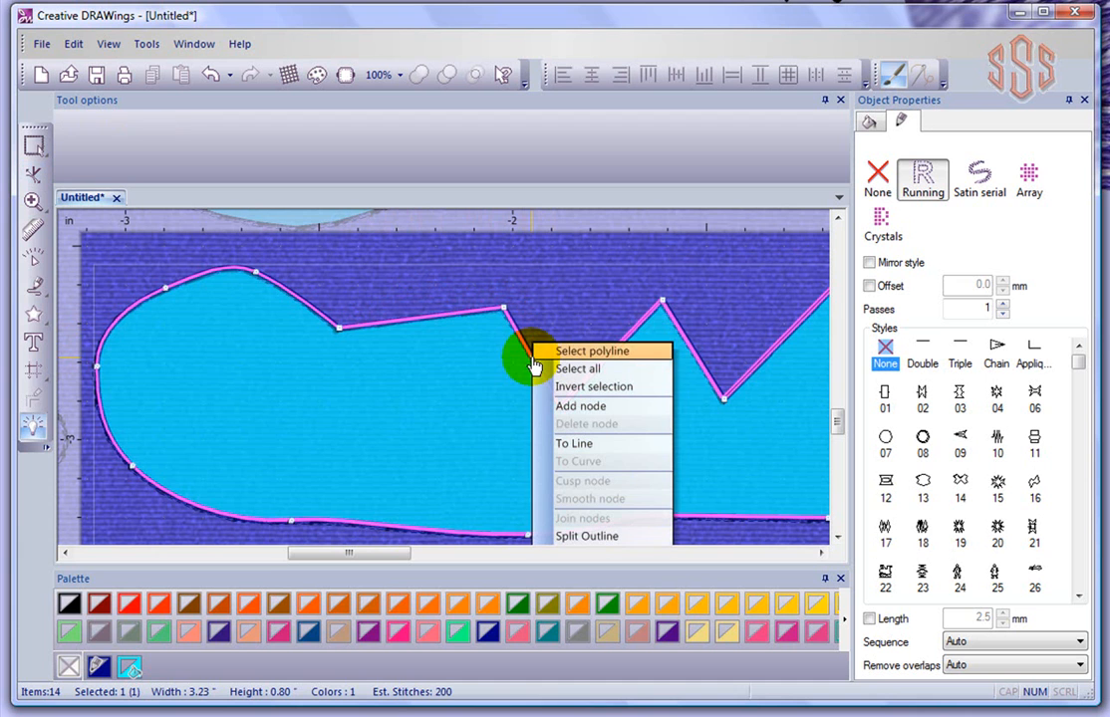
pyautogui.click(581, 407)
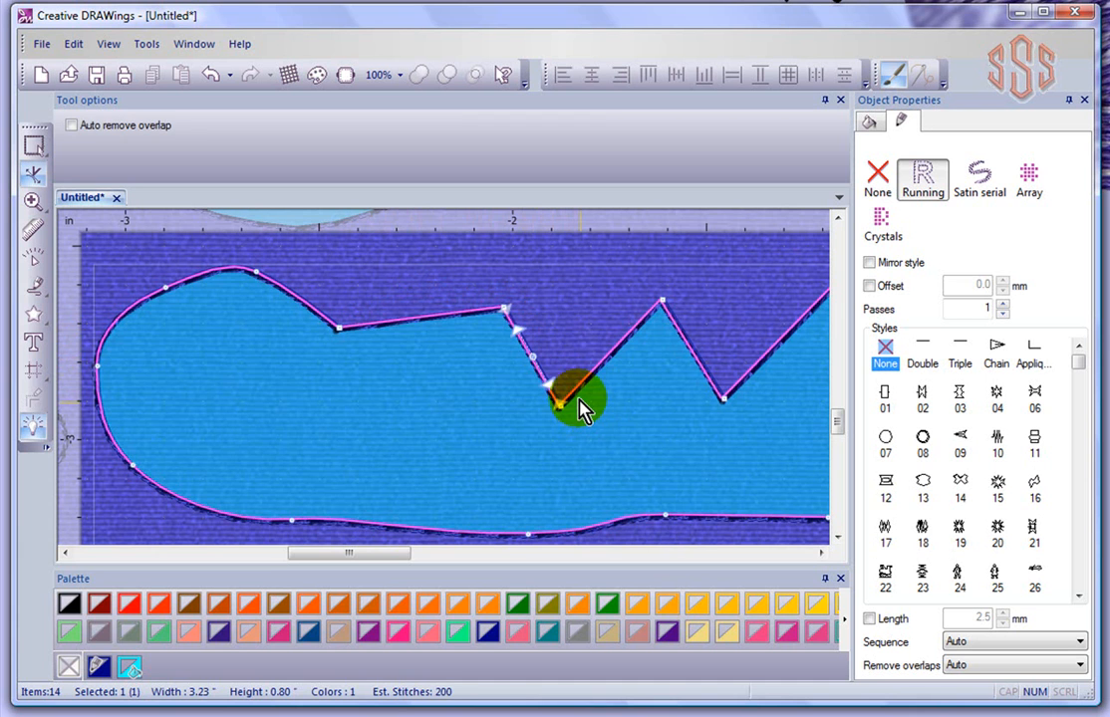
pyautogui.moveTo(538, 363); pyautogui.dragTo(565, 325)
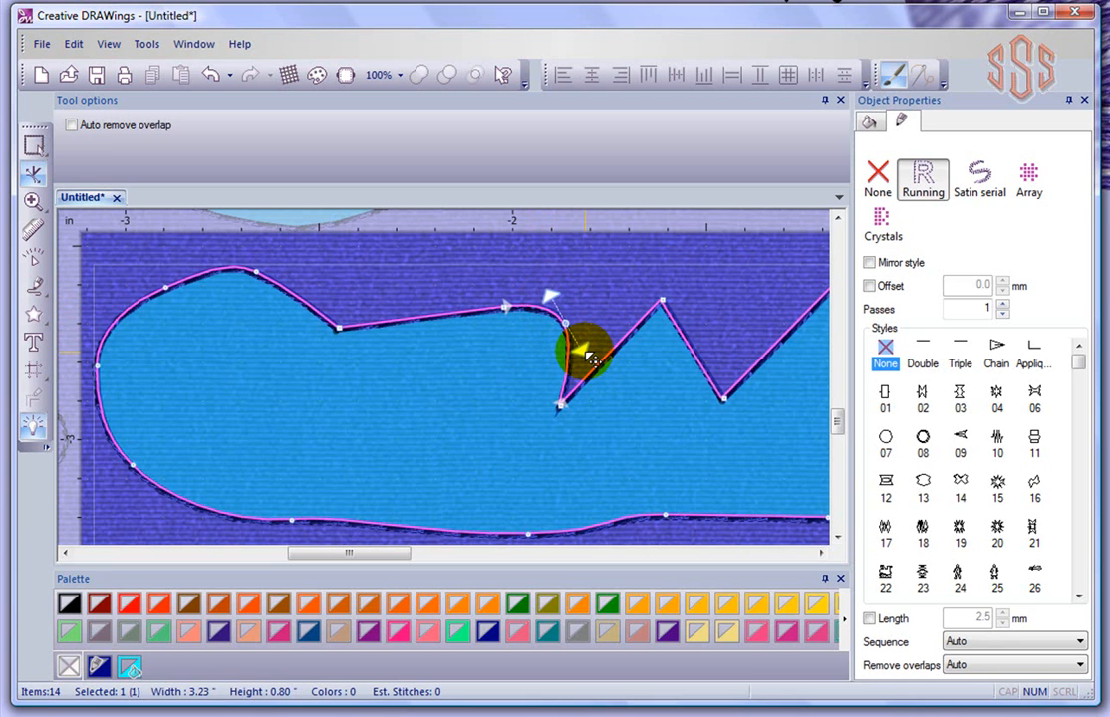
pyautogui.moveTo(586, 357); pyautogui.dragTo(592, 366)
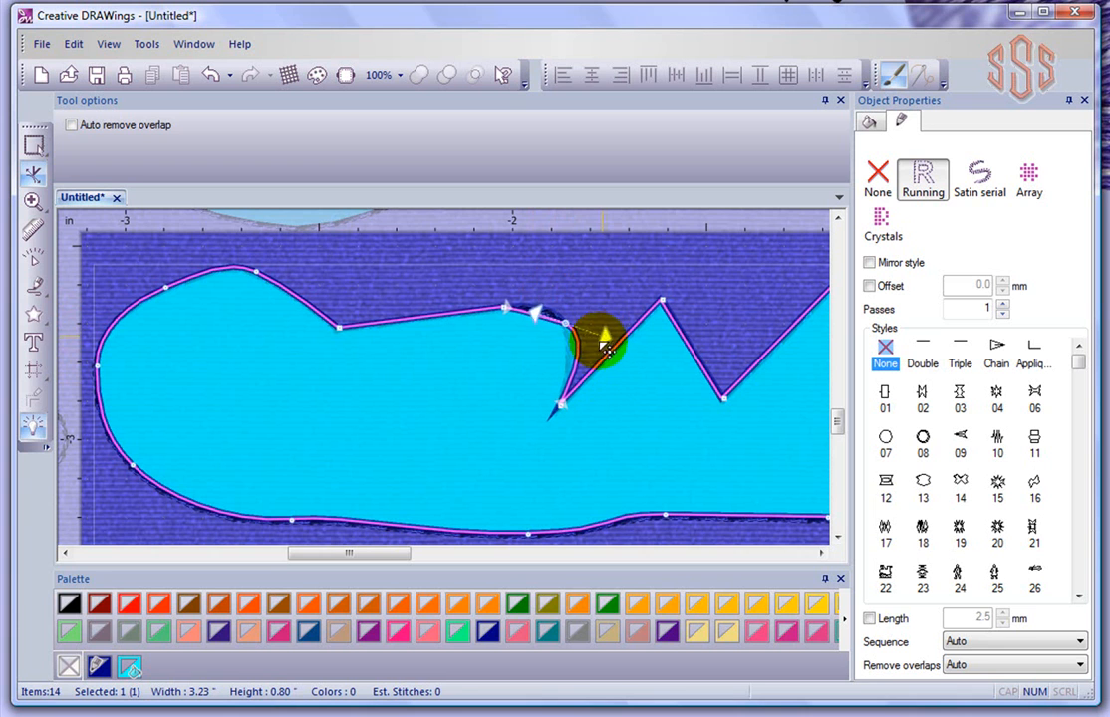
pyautogui.moveTo(605, 379); pyautogui.dragTo(563, 353)
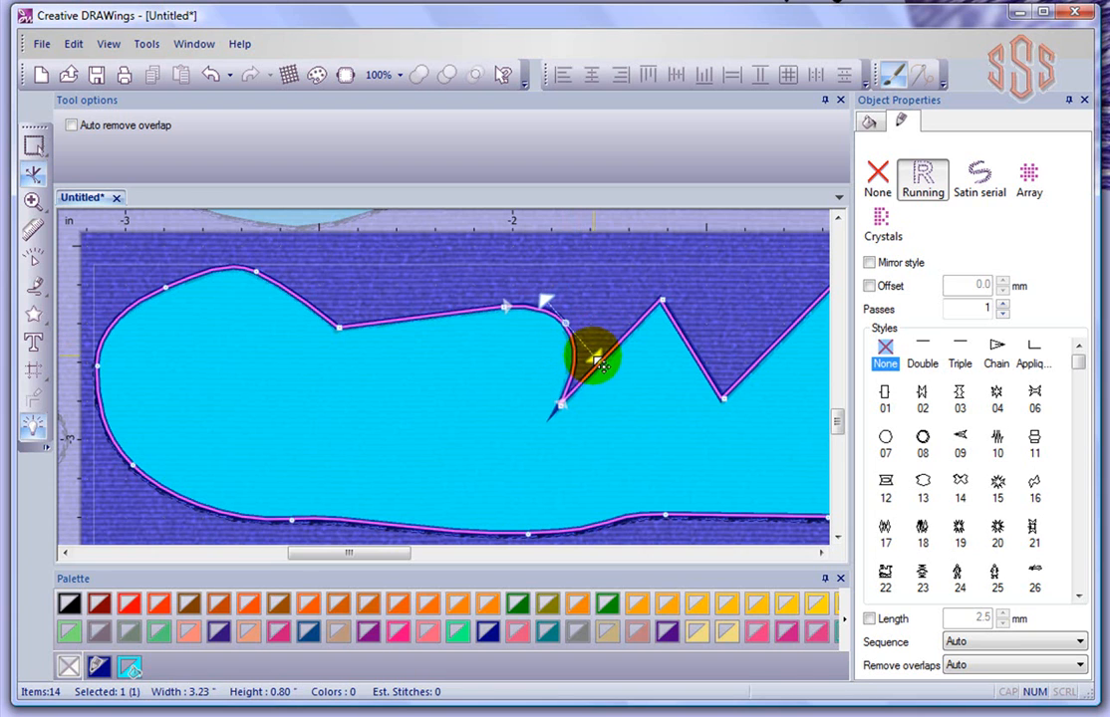
pyautogui.moveTo(618, 388); pyautogui.dragTo(587, 347)
pyautogui.moveTo(547, 304); pyautogui.dragTo(508, 264)
pyautogui.moveTo(586, 342)
pyautogui.mouseDown()
pyautogui.moveTo(642, 388)
pyautogui.moveTo(565, 329)
pyautogui.moveTo(574, 347)
pyautogui.moveTo(586, 322)
pyautogui.moveTo(590, 353)
pyautogui.moveTo(573, 341)
pyautogui.mouseUp()
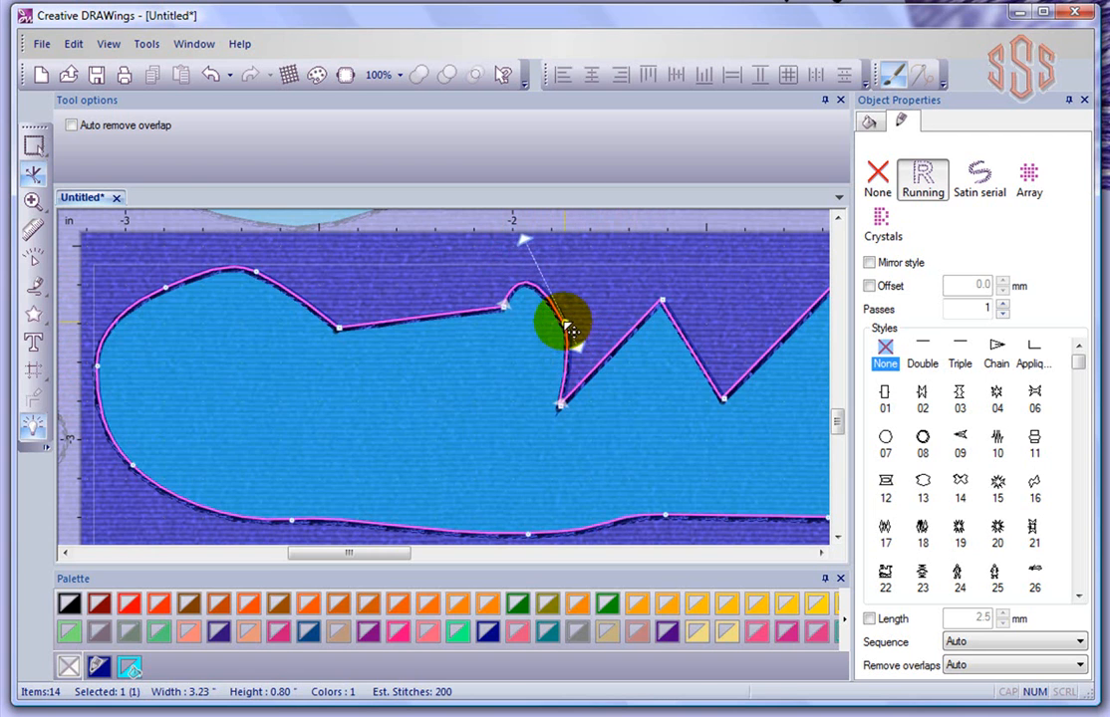
# - Curve the slope leading down to the zigzag shape's first corner node, and round the sharp peak after the bump with both of its handles
pyautogui.click(339, 330)
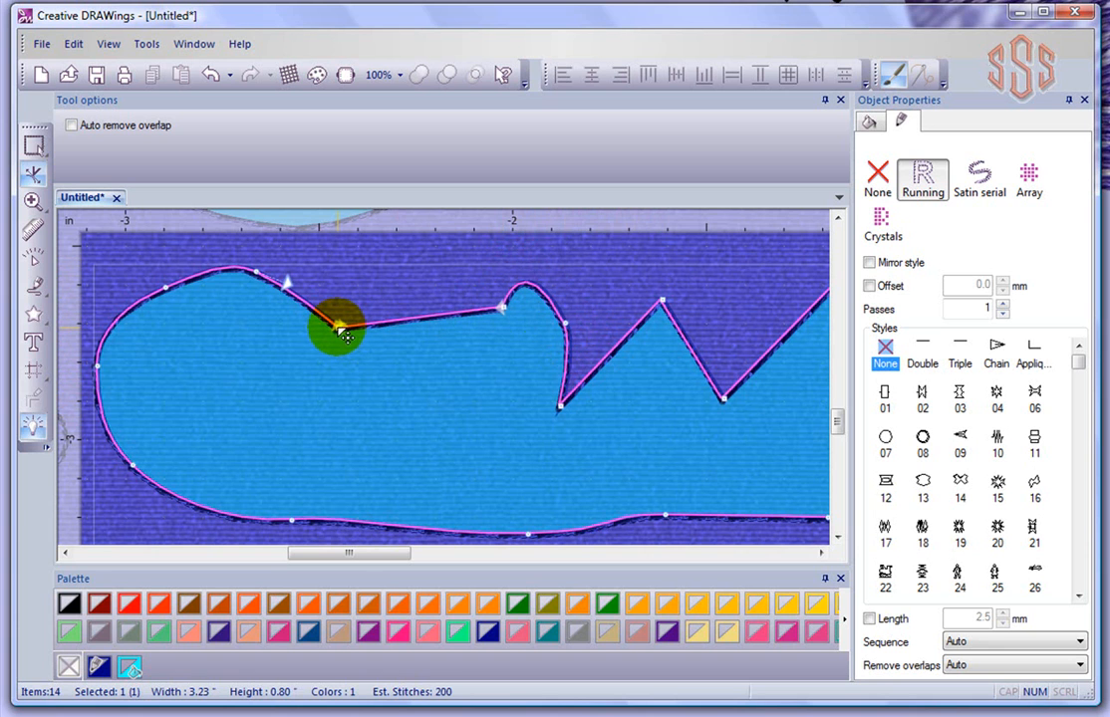
pyautogui.moveTo(340, 329); pyautogui.dragTo(307, 325)
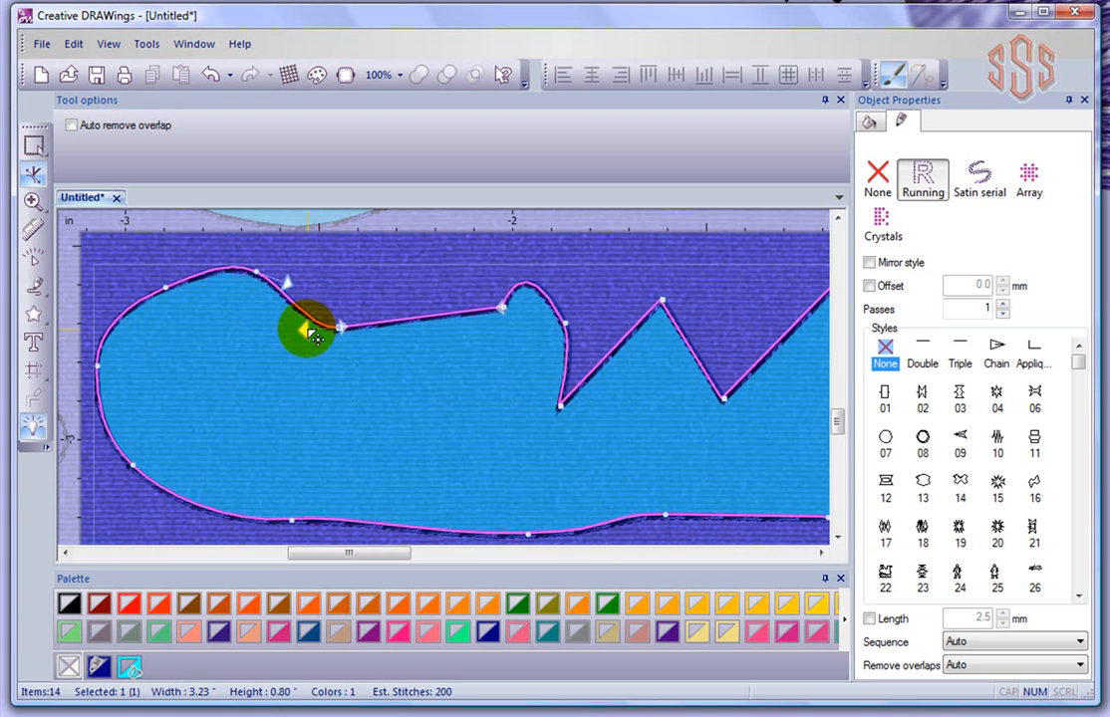
pyautogui.click(663, 304)
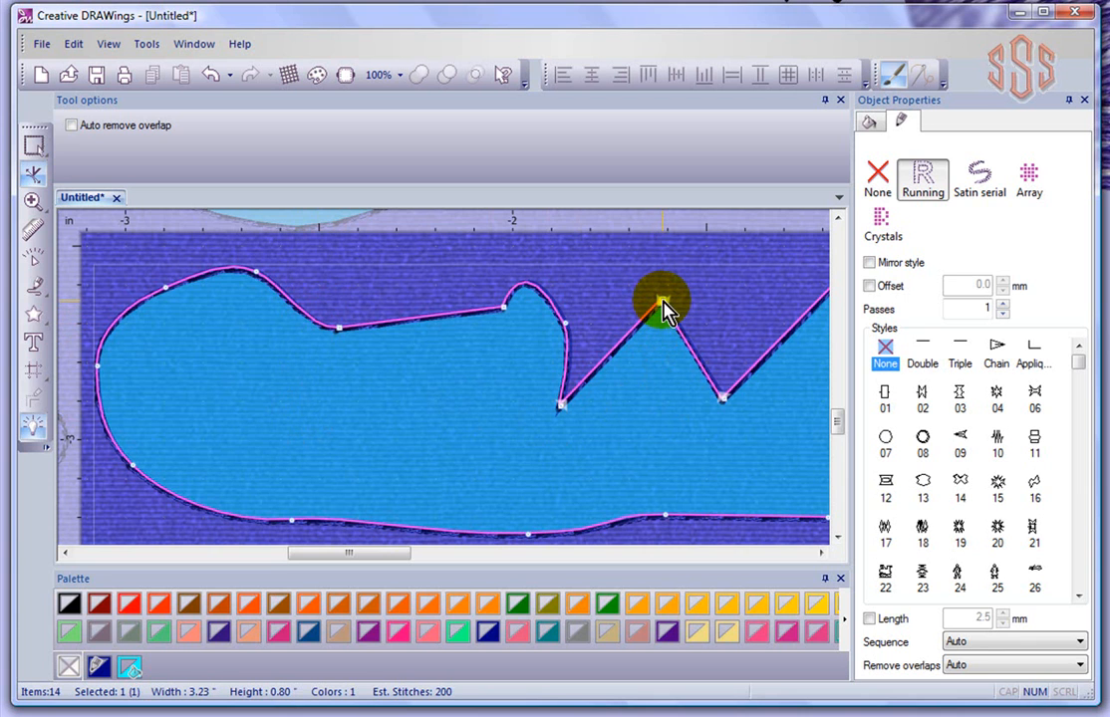
pyautogui.rightClick(665, 305)
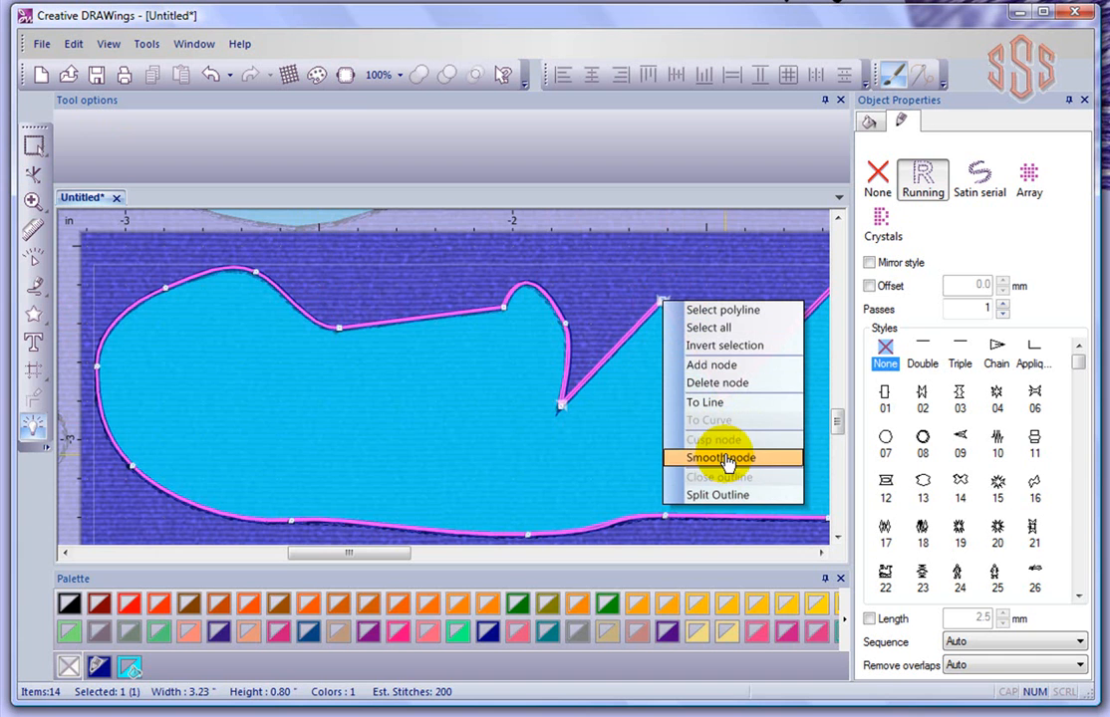
pyautogui.click(632, 369)
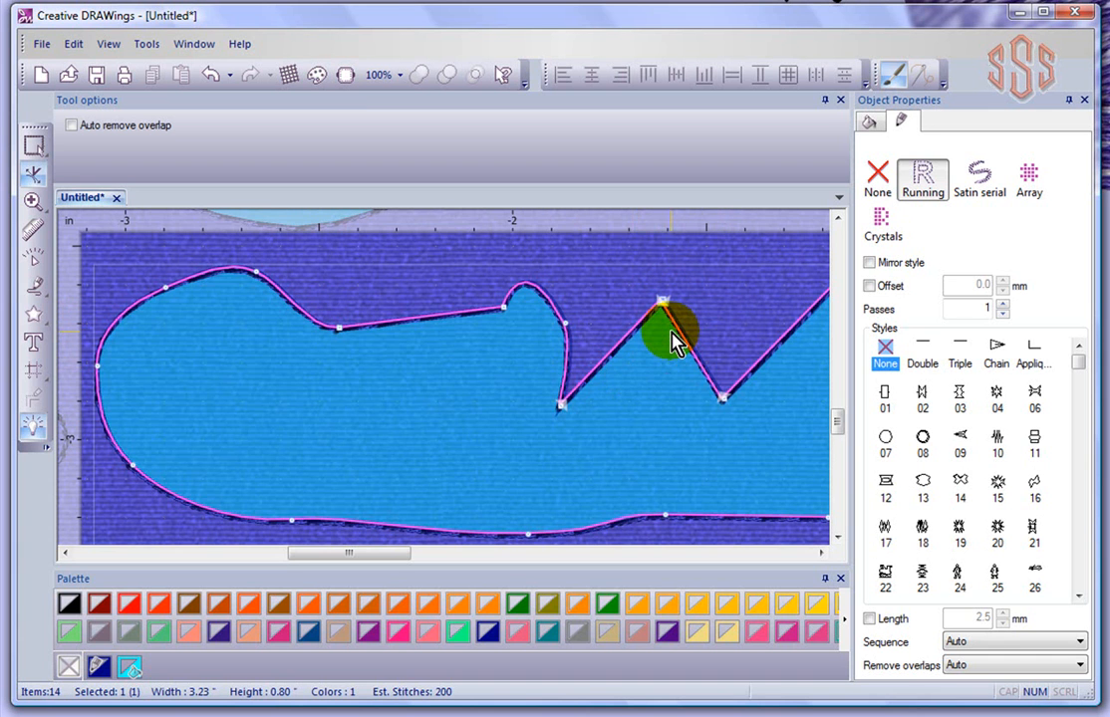
pyautogui.scroll(4, 665, 331)
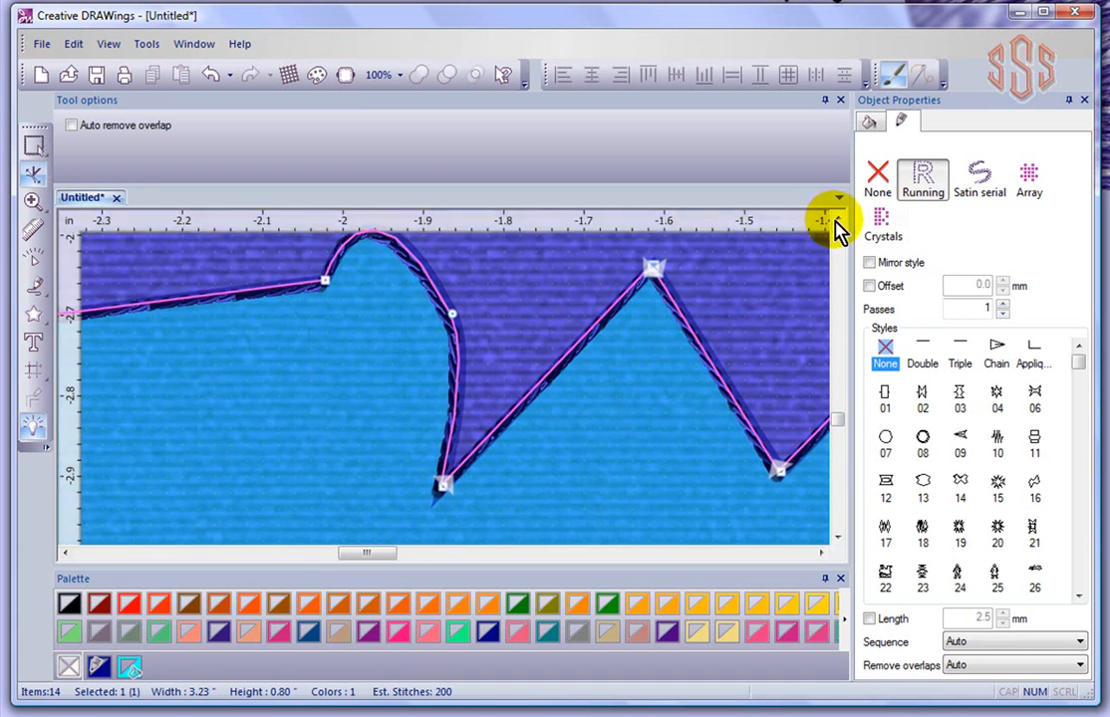
pyautogui.click(838, 219)
pyautogui.moveTo(665, 317); pyautogui.dragTo(757, 320)
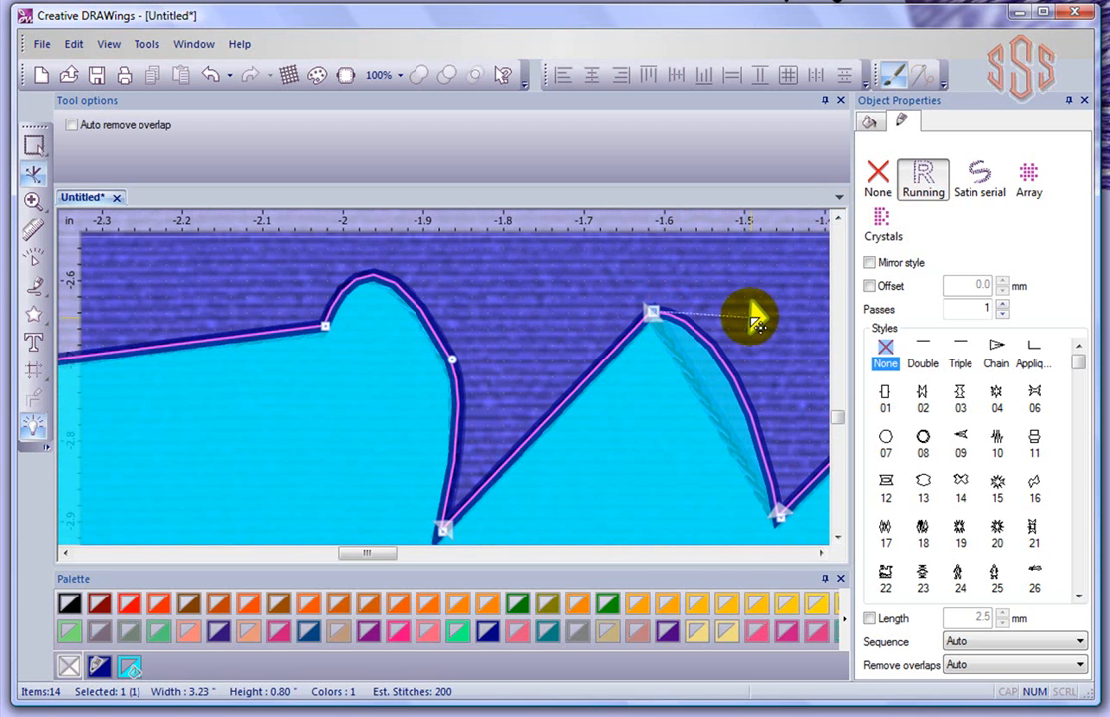
pyautogui.moveTo(651, 316); pyautogui.dragTo(560, 292)
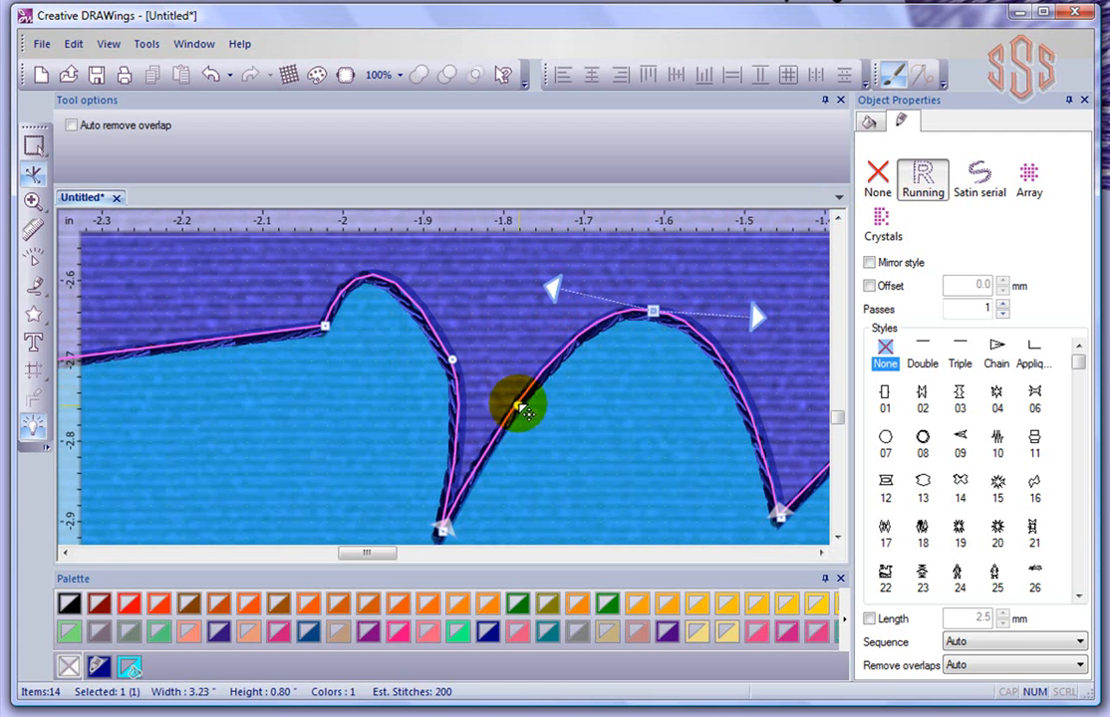
# - Draw a closed freehand blob about 1.71 in wide and 1.12 in high in the empty area beyond the existing shapes
pyautogui.scroll(-2, 519, 403)
pyautogui.scroll(-3, 520, 403)
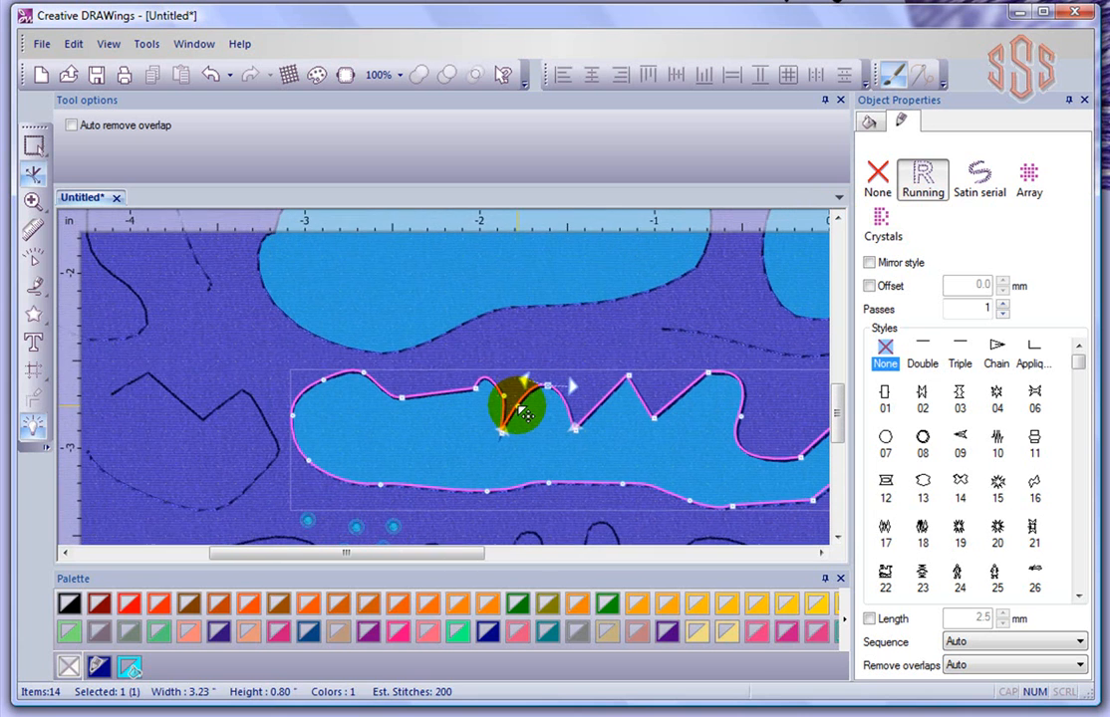
pyautogui.click(43, 297)
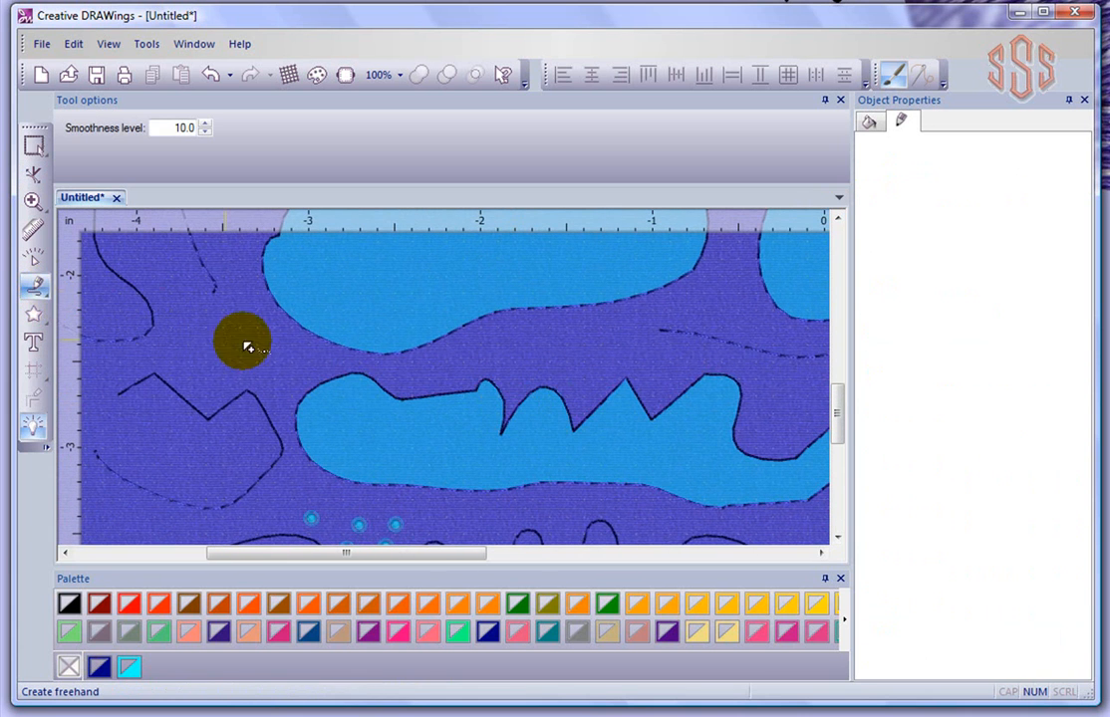
pyautogui.scroll(-3, 273, 351)
pyautogui.scroll(5, 683, 436)
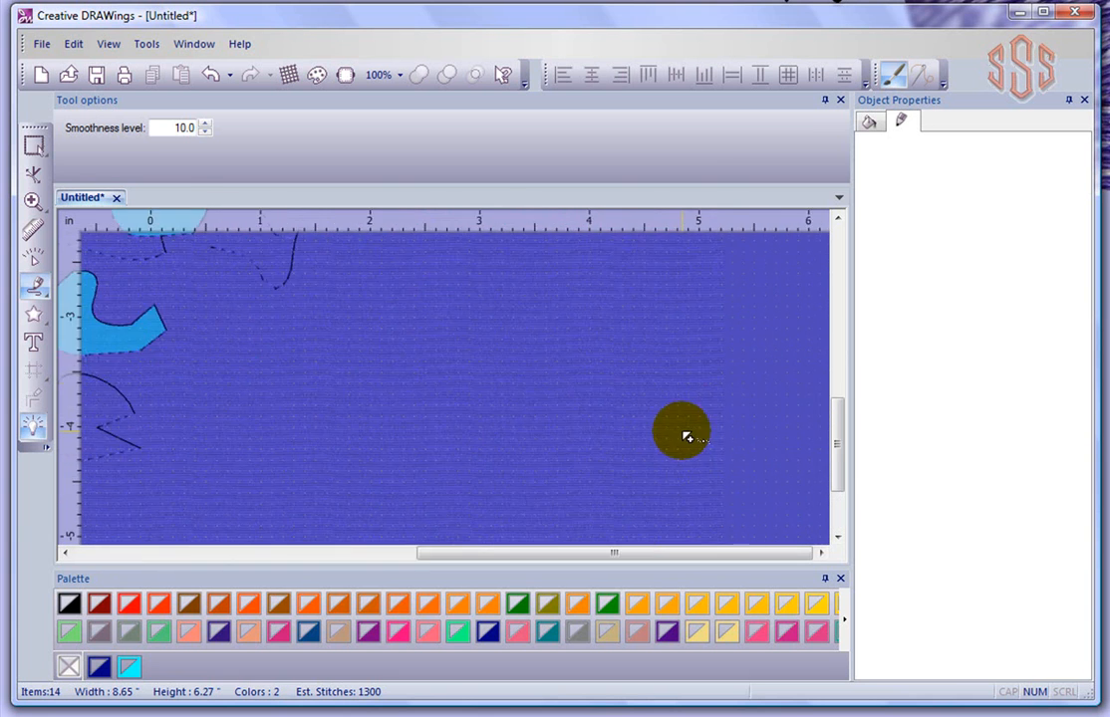
pyautogui.scroll(2, 488, 356)
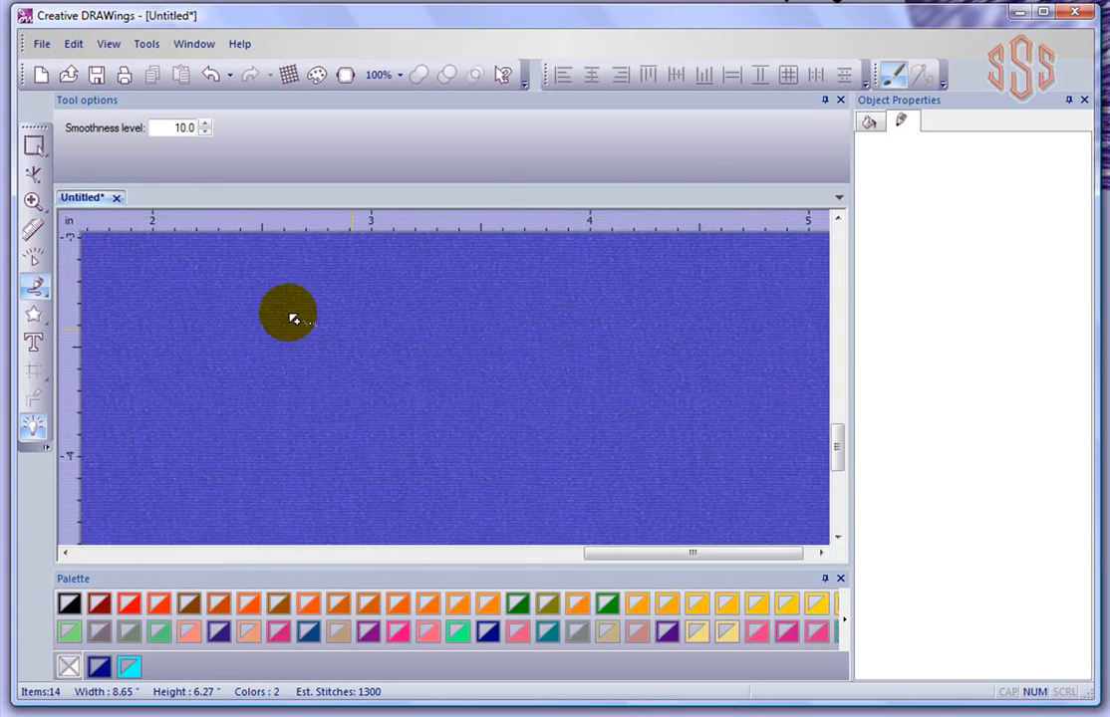
pyautogui.click(24, 291)
pyautogui.moveTo(190, 302)
pyautogui.mouseDown()
pyautogui.moveTo(285, 271)
pyautogui.moveTo(332, 317)
pyautogui.moveTo(512, 302)
pyautogui.moveTo(516, 353)
pyautogui.moveTo(426, 379)
pyautogui.moveTo(408, 420)
pyautogui.moveTo(473, 455)
pyautogui.moveTo(537, 452)
pyautogui.moveTo(485, 506)
pyautogui.moveTo(415, 513)
pyautogui.moveTo(342, 483)
pyautogui.moveTo(314, 426)
pyautogui.moveTo(203, 406)
pyautogui.moveTo(164, 358)
pyautogui.moveTo(186, 309)
pyautogui.mouseUp()
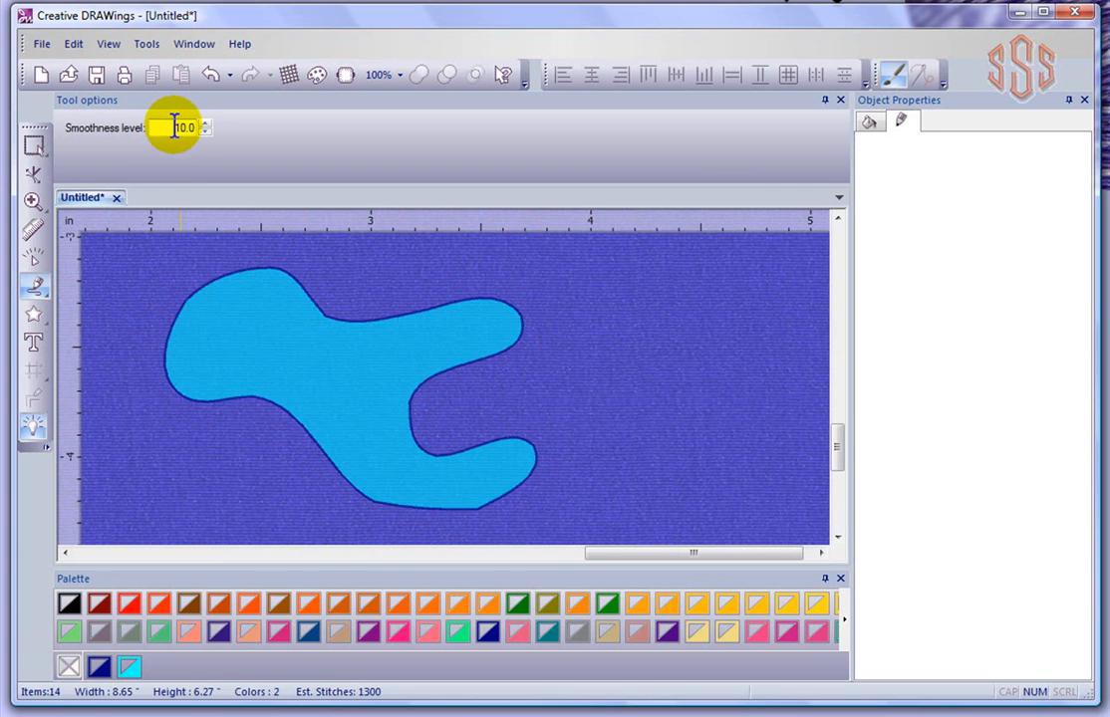
pyautogui.click(149, 265)
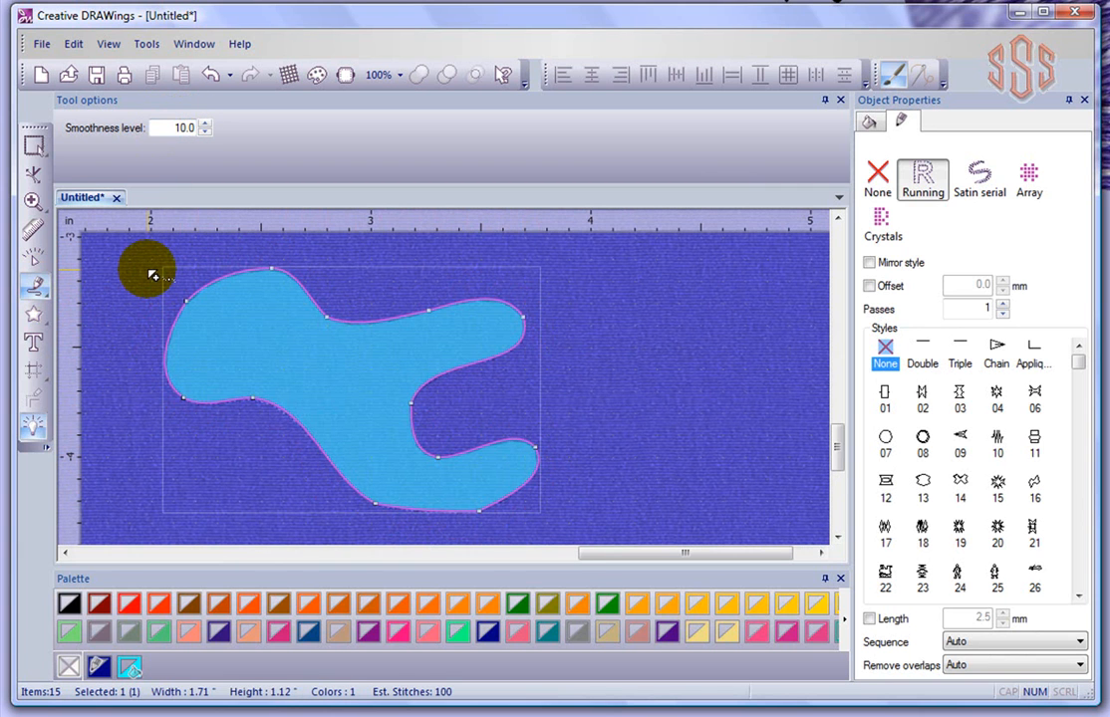
pyautogui.moveTo(192, 305)
pyautogui.mouseDown()
pyautogui.moveTo(273, 266)
pyautogui.moveTo(329, 318)
pyautogui.mouseUp()
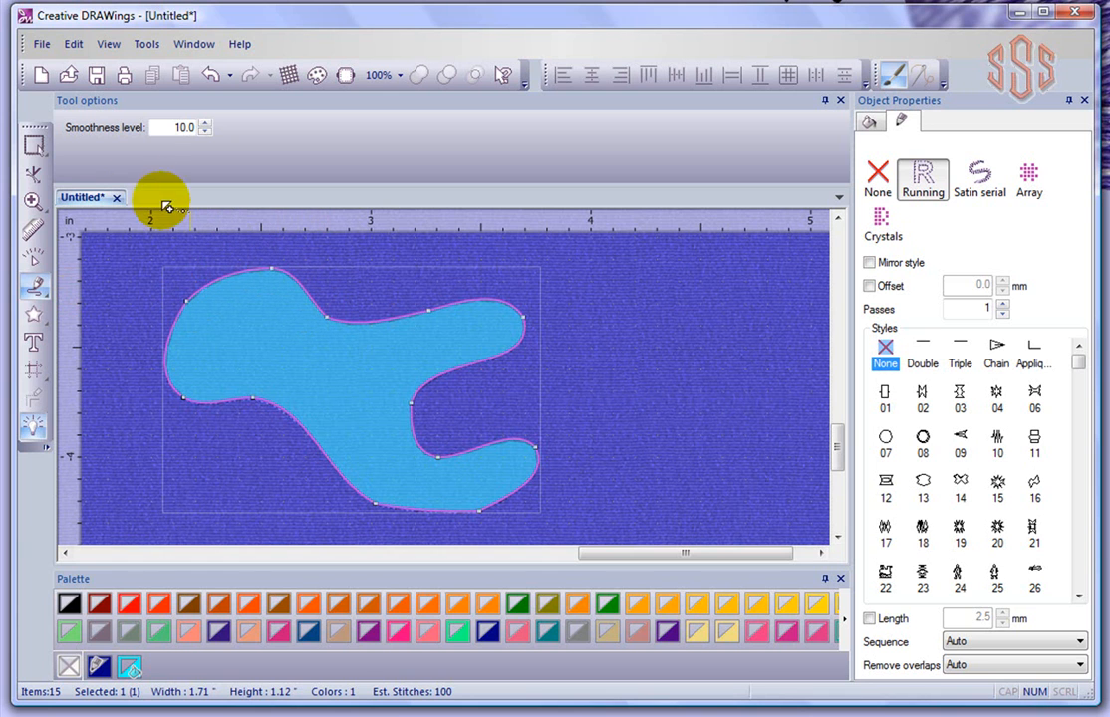
# - Raise the middle node on the new blob's upper edge slightly and deepen the curve between it and the neighbouring corner node
pyautogui.click(35, 145)
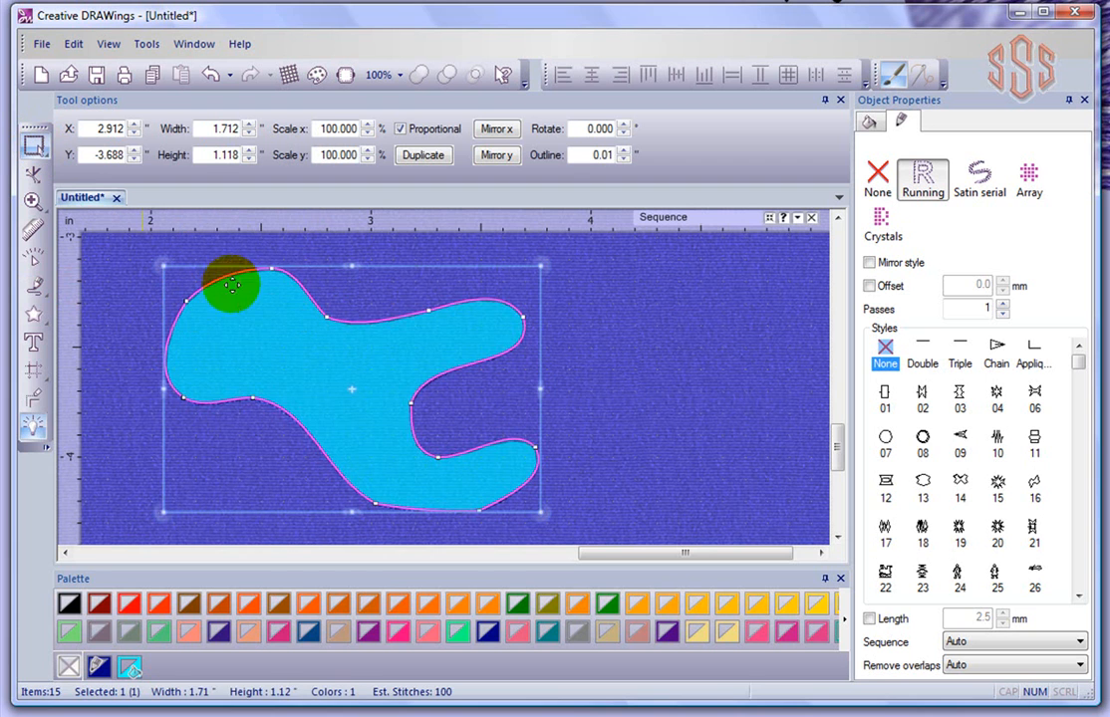
pyautogui.click(479, 297)
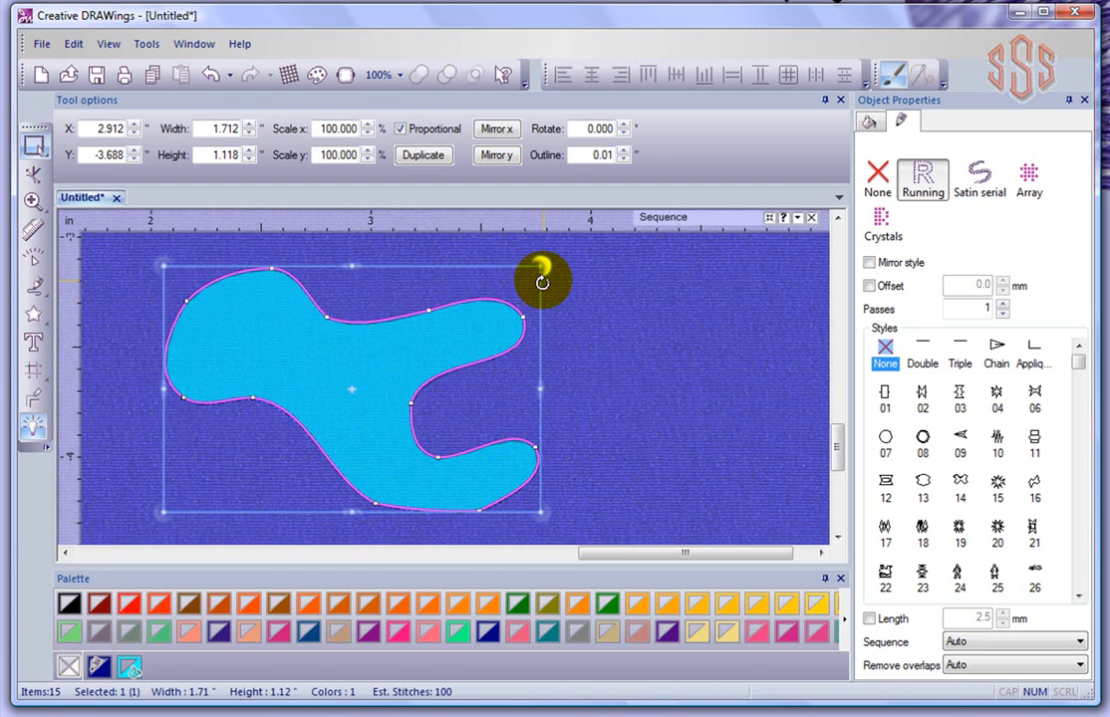
pyautogui.click(32, 177)
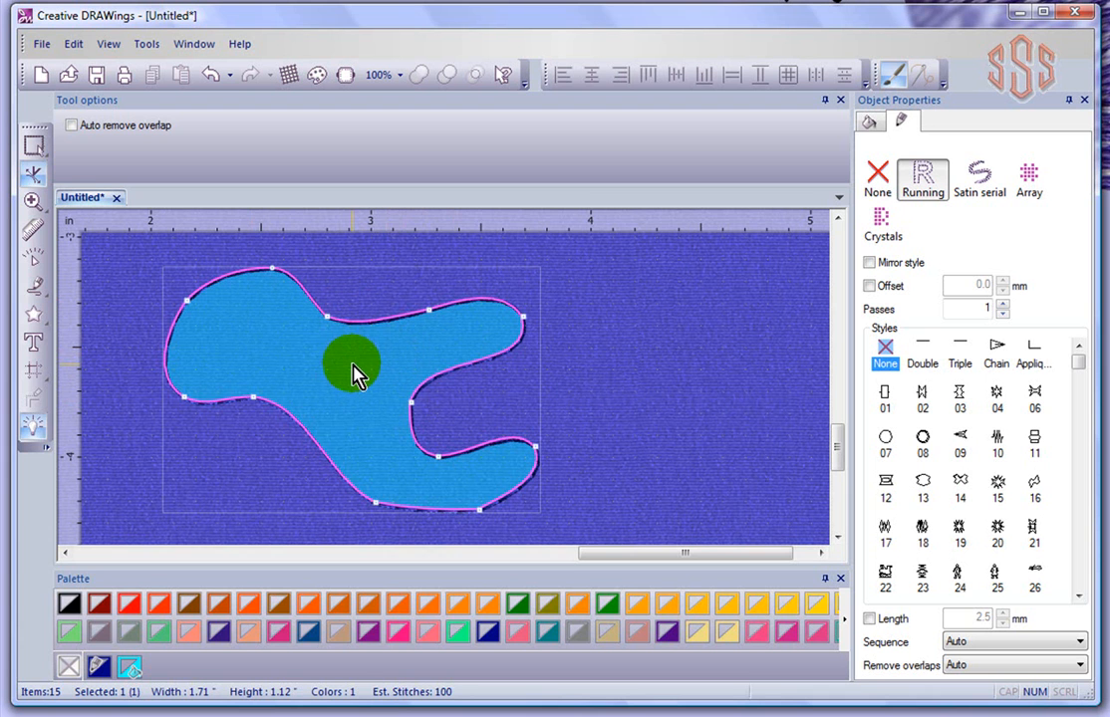
pyautogui.scroll(4, 351, 371)
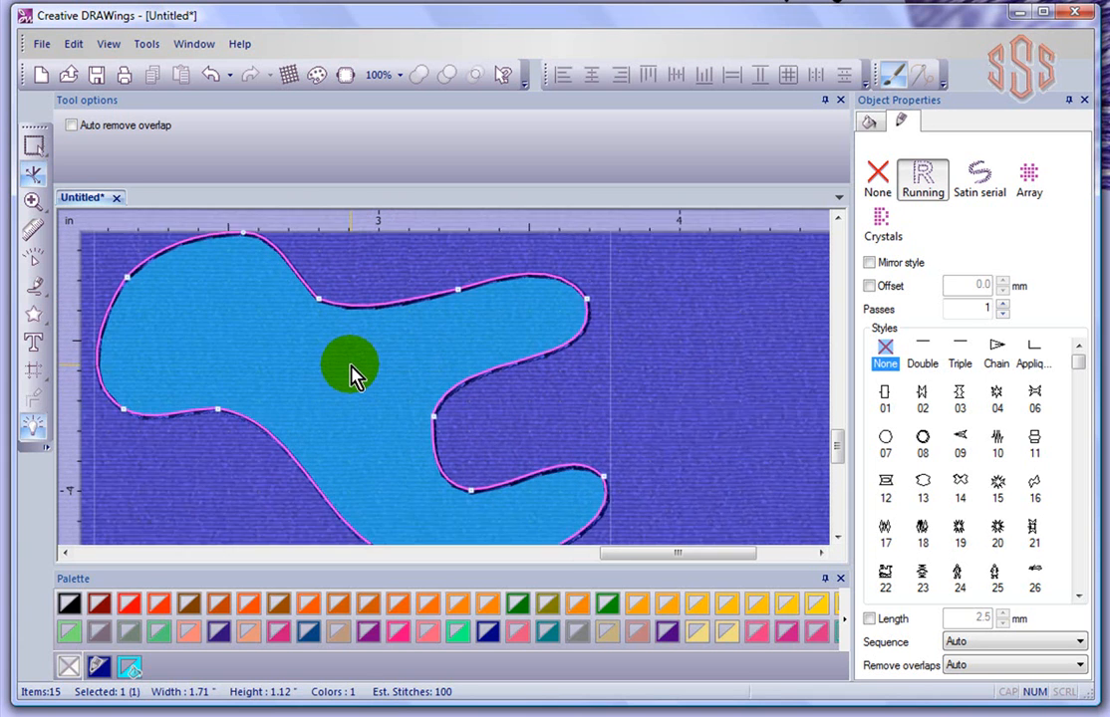
pyautogui.click(464, 288)
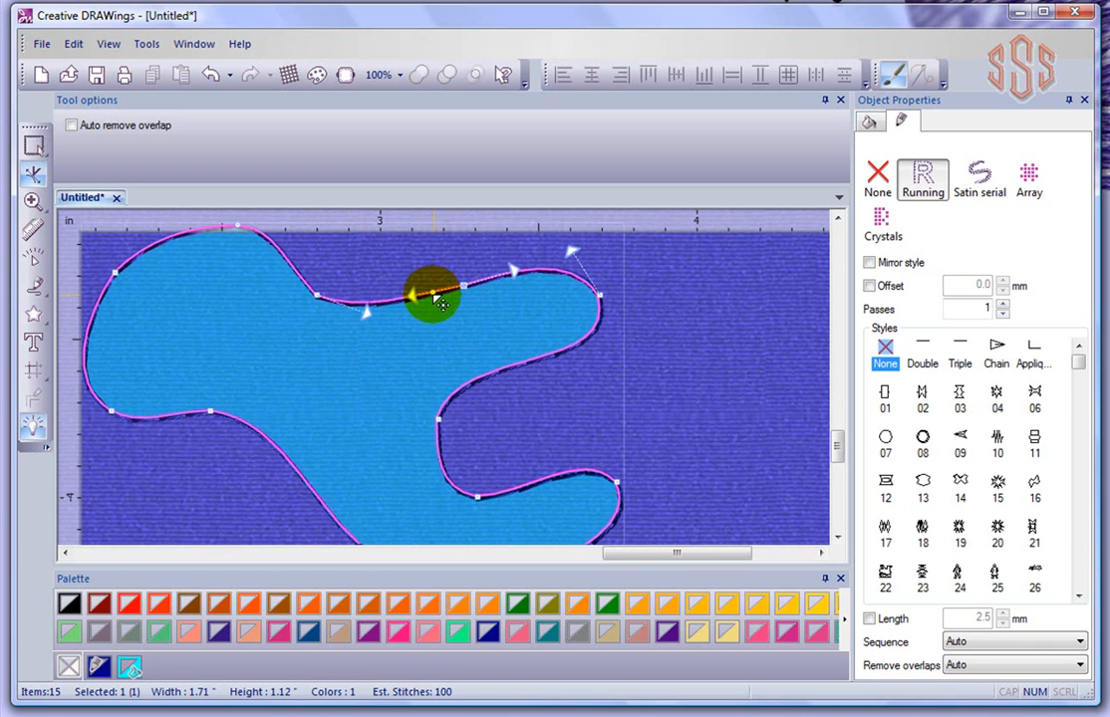
pyautogui.moveTo(469, 290); pyautogui.dragTo(407, 320)
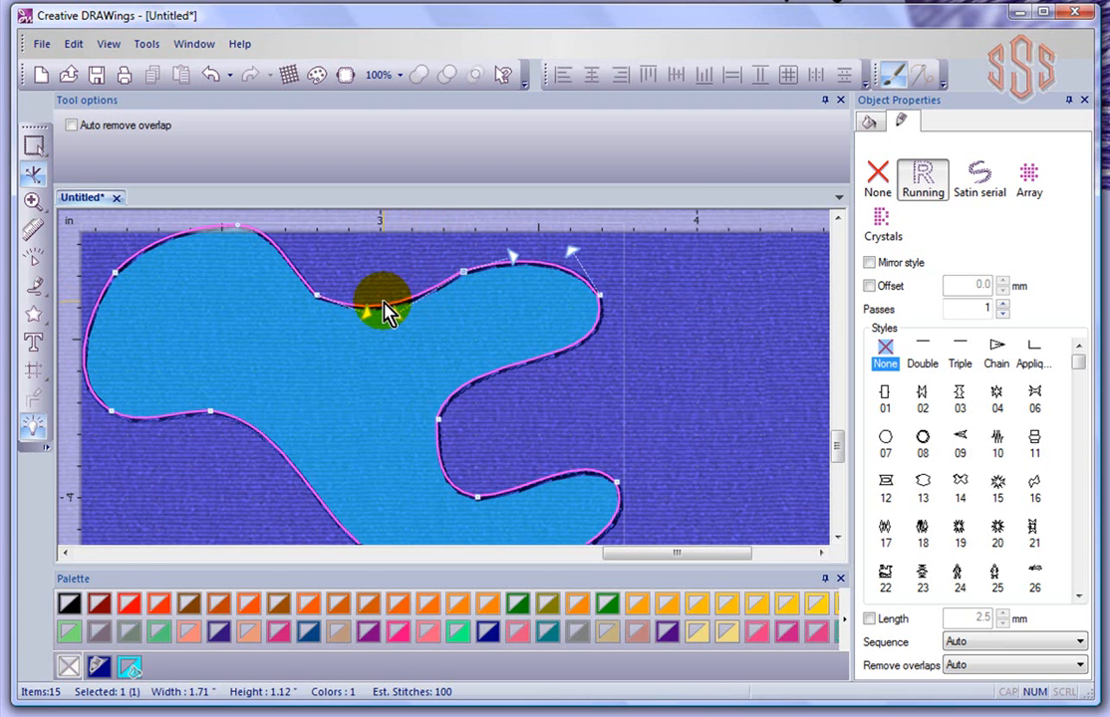
# - Add a node in the middle of the dip on the blob's upper edge and shape it into a deeper, rounded dip
pyautogui.rightClick(388, 313)
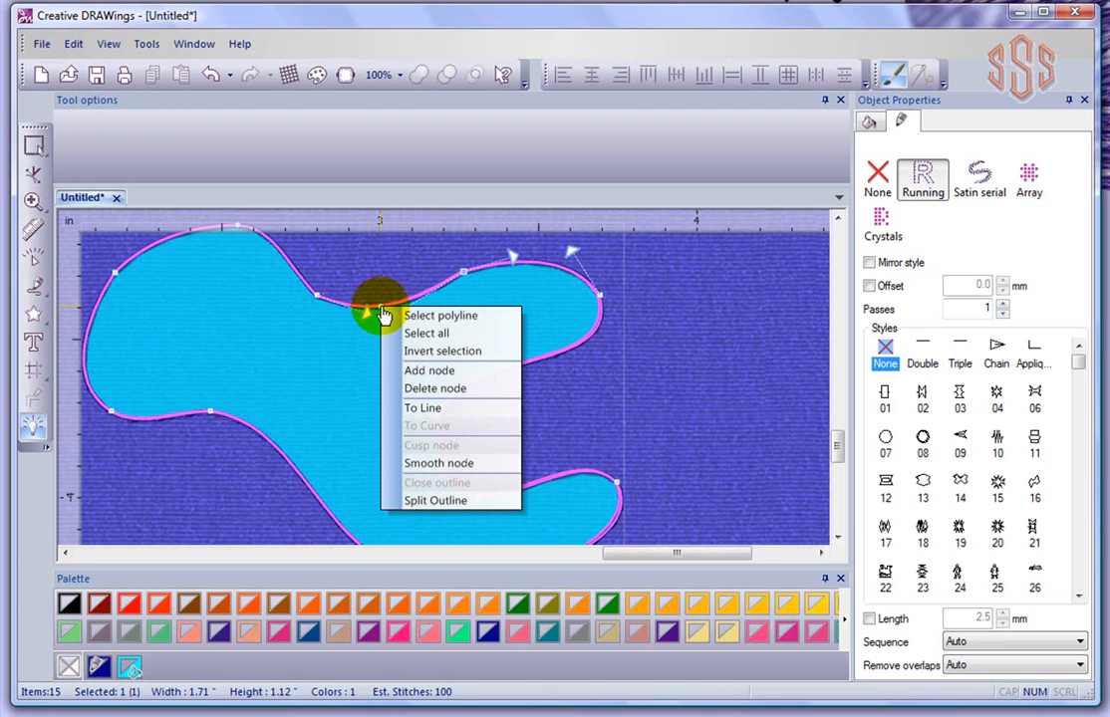
pyautogui.click(445, 374)
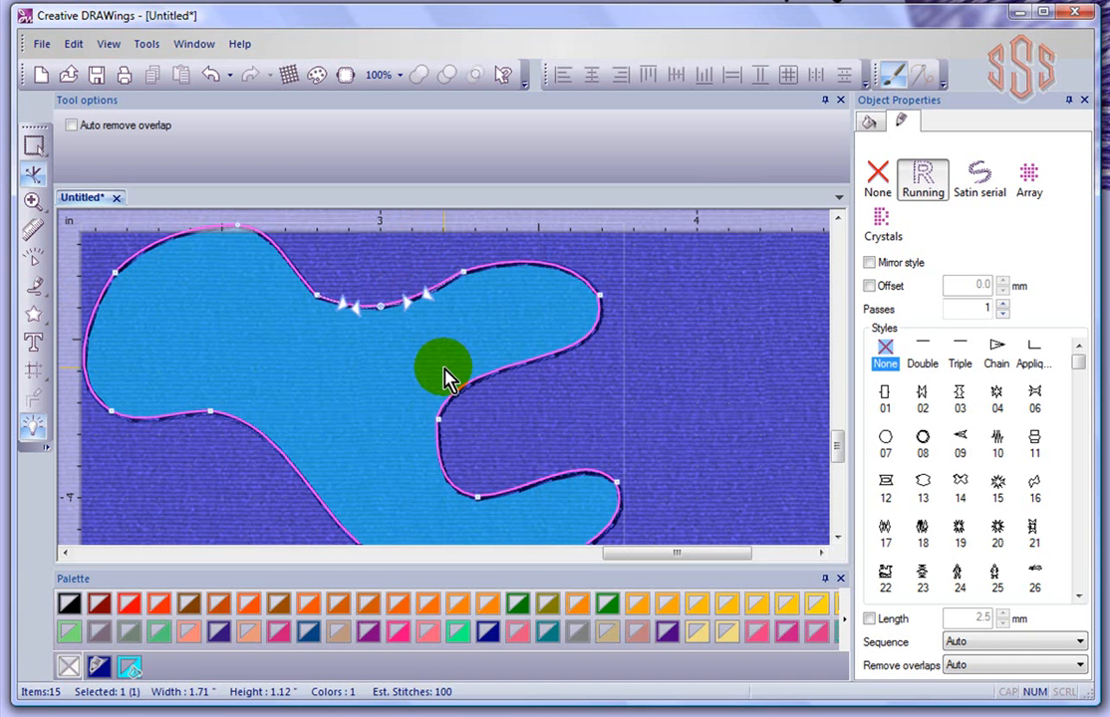
pyautogui.moveTo(376, 296); pyautogui.dragTo(454, 333)
pyautogui.moveTo(353, 345); pyautogui.dragTo(329, 347)
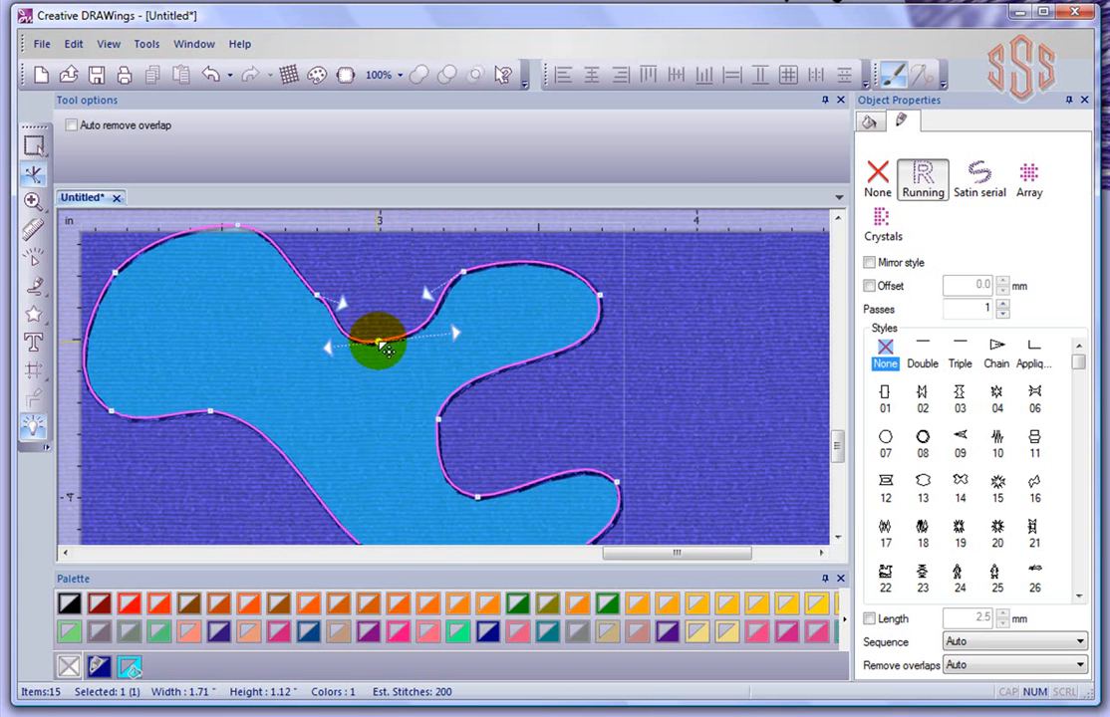
# - Convert the outline segment rising from the dip's lowest node to a straight line
pyautogui.rightClick(384, 346)
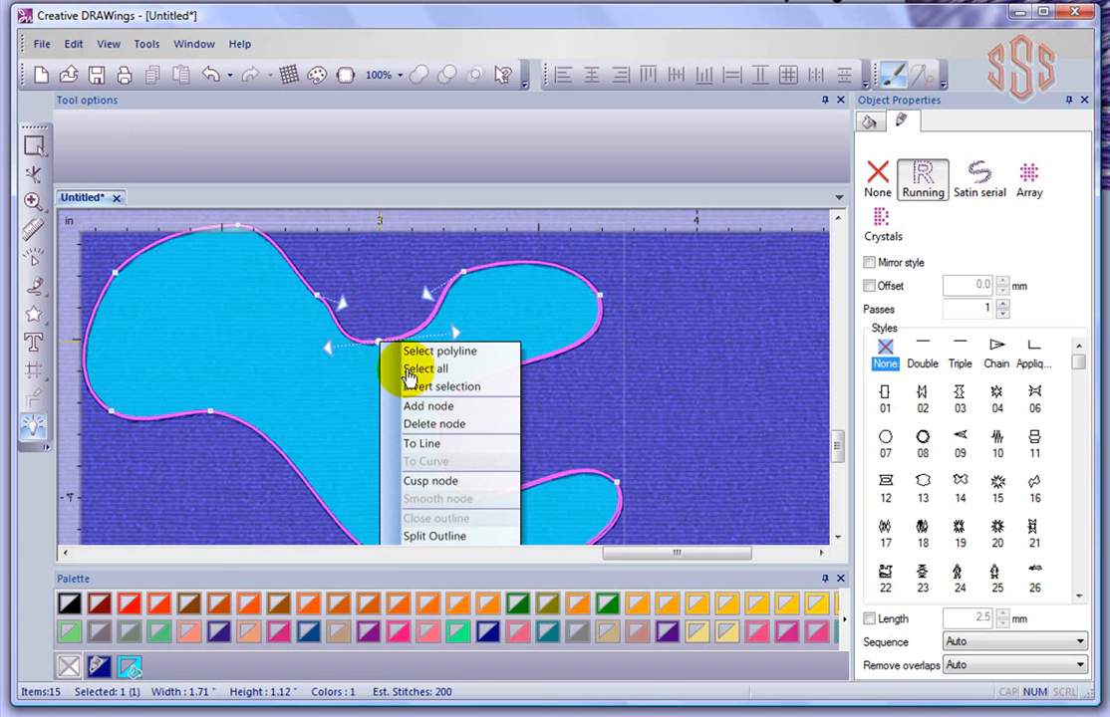
pyautogui.click(428, 448)
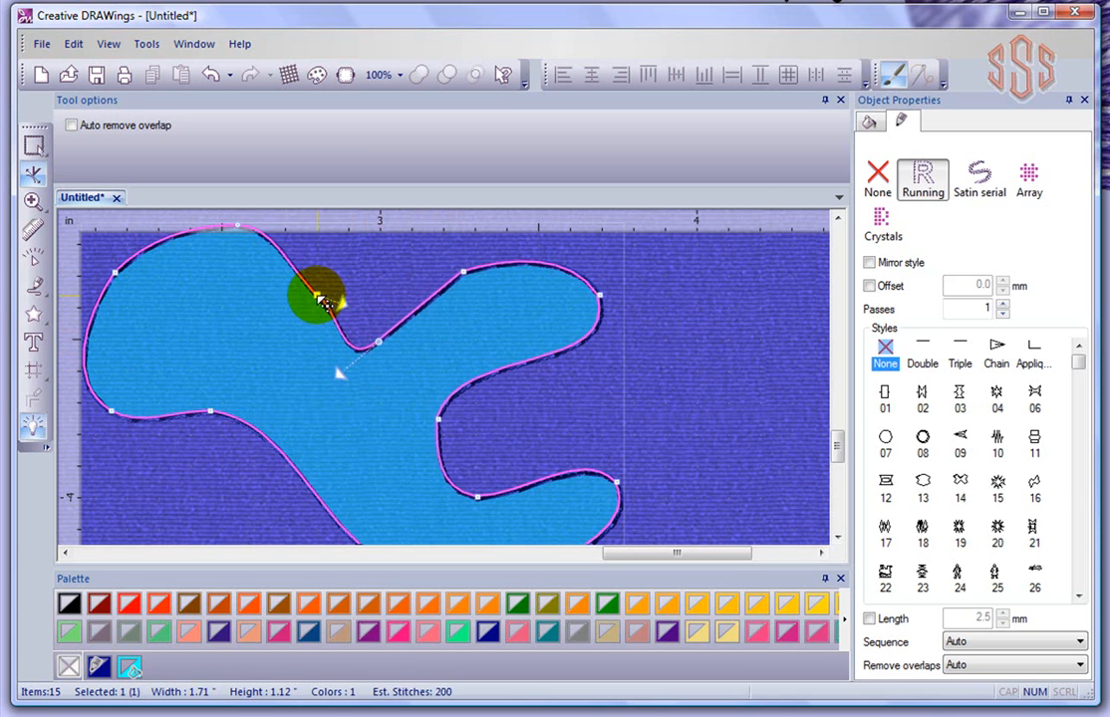
# - Convert the straight segment beside the dip back to a curve and stretch the lowest node's handle towards the blob's large lobe
pyautogui.rightClick(320, 302)
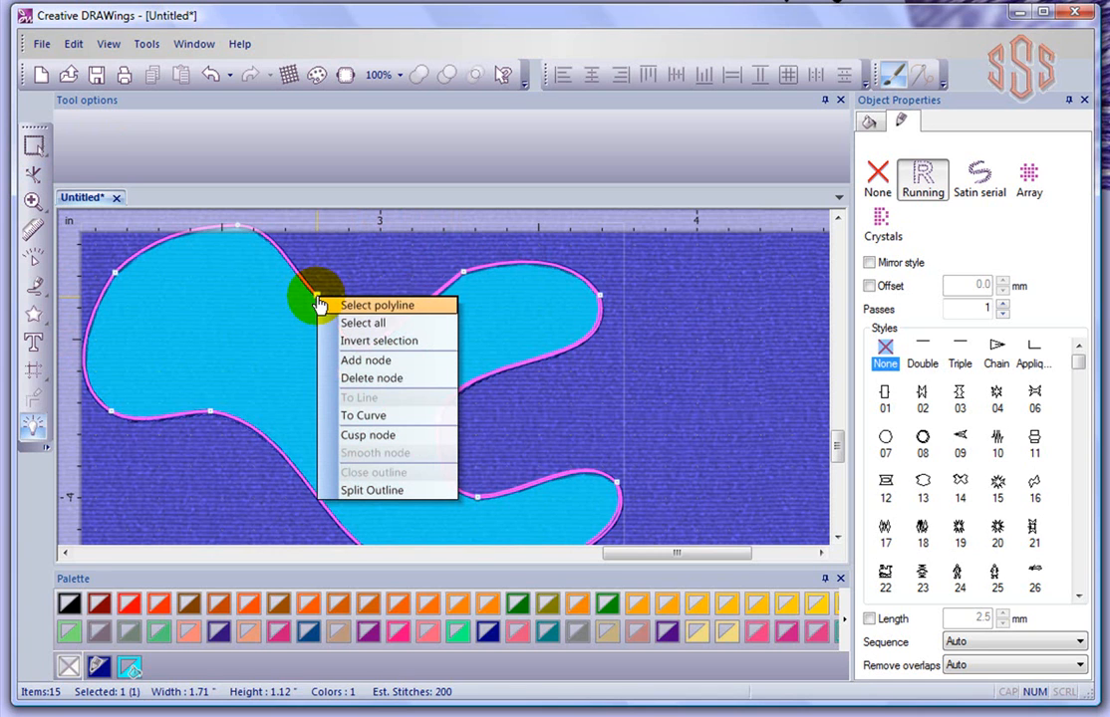
pyautogui.click(355, 417)
pyautogui.click(347, 380)
pyautogui.moveTo(339, 374); pyautogui.dragTo(310, 367)
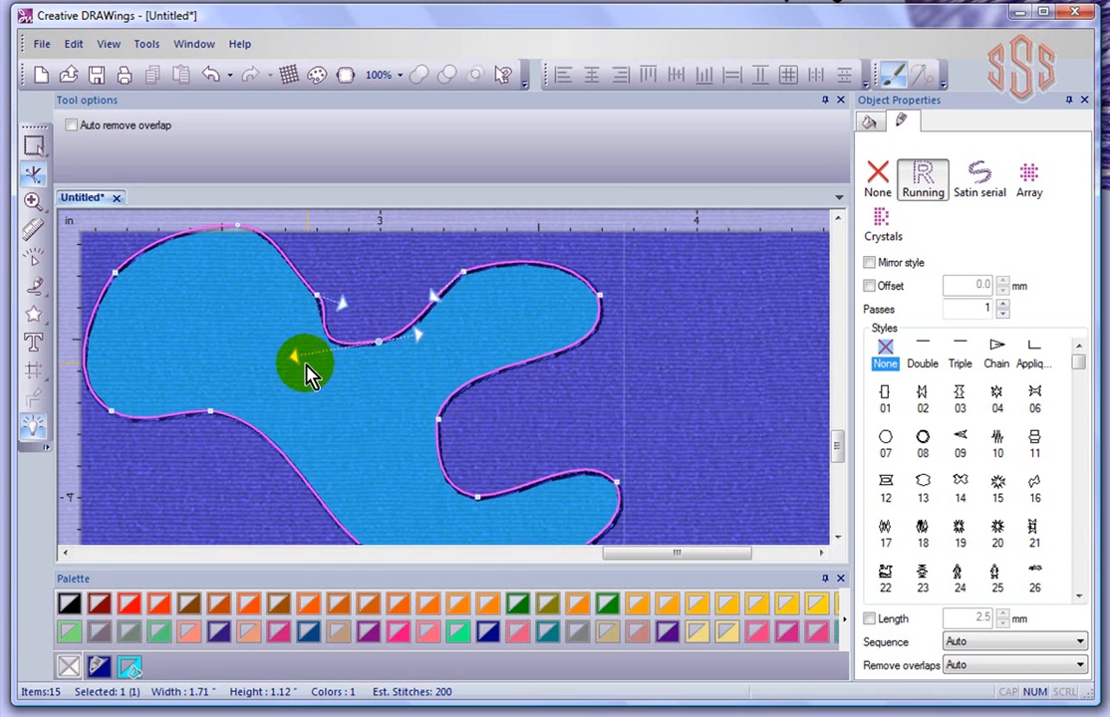
pyautogui.click(379, 345)
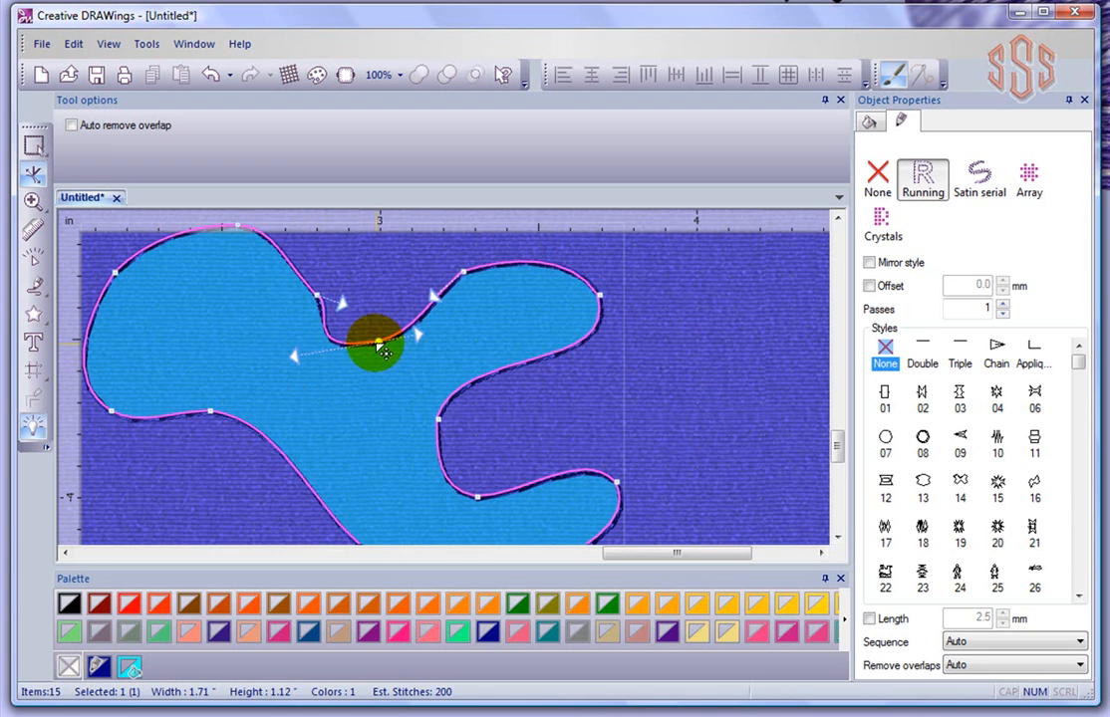
pyautogui.rightClick(384, 346)
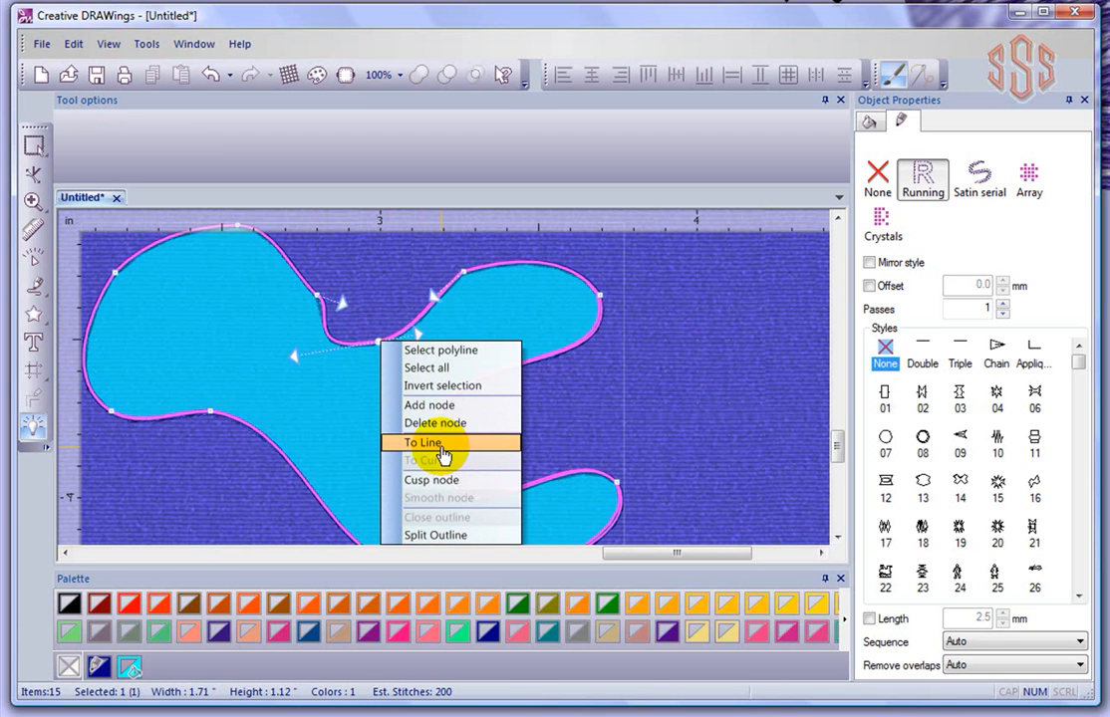
pyautogui.click(664, 355)
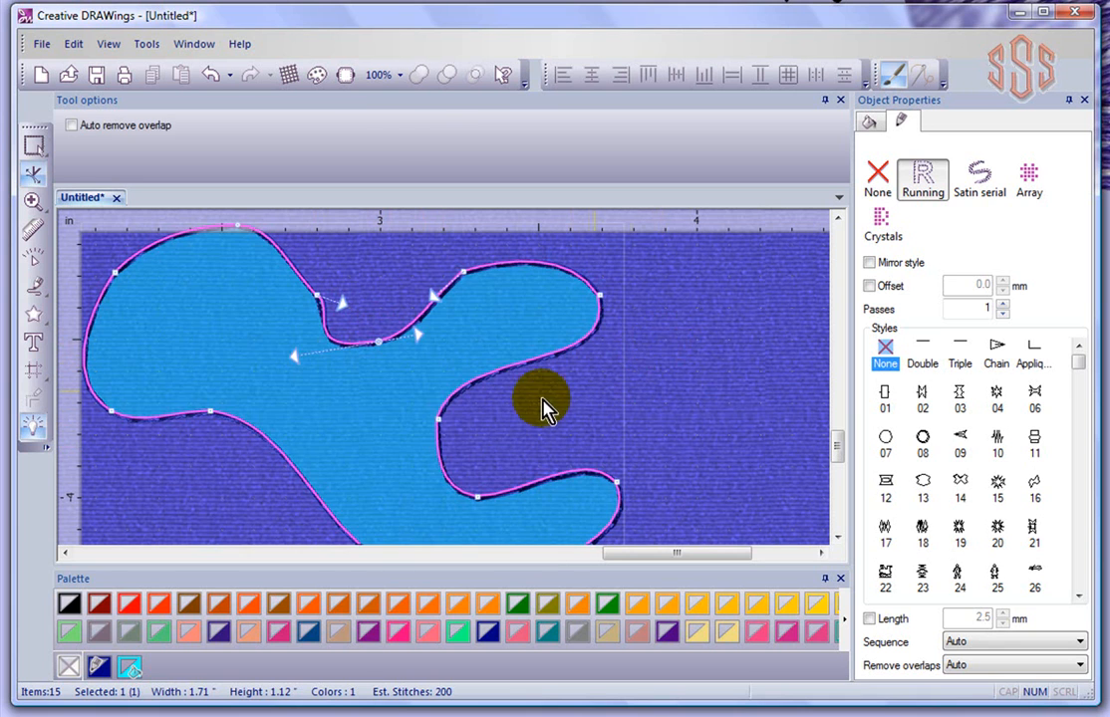
pyautogui.click(212, 412)
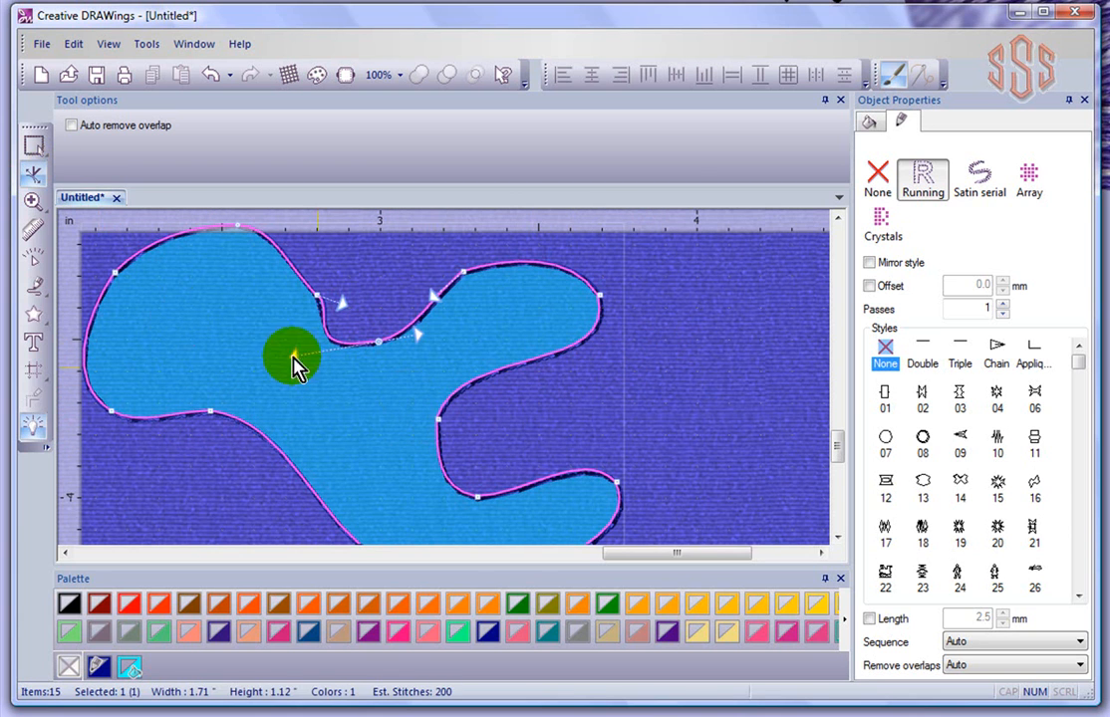
# - Draw a closed outline of straight and curved segments with two pointed peaks, about 0.77 in wide and 0.65 in high, beside the blob
pyautogui.click(40, 301)
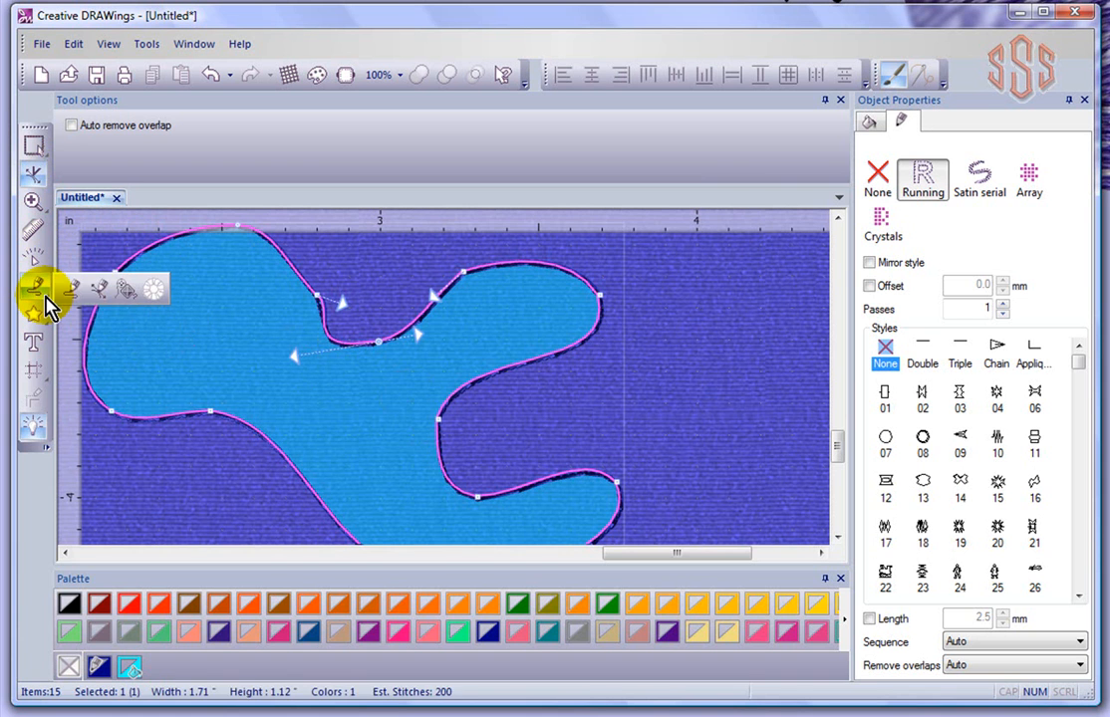
pyautogui.click(100, 291)
pyautogui.scroll(-3, 310, 364)
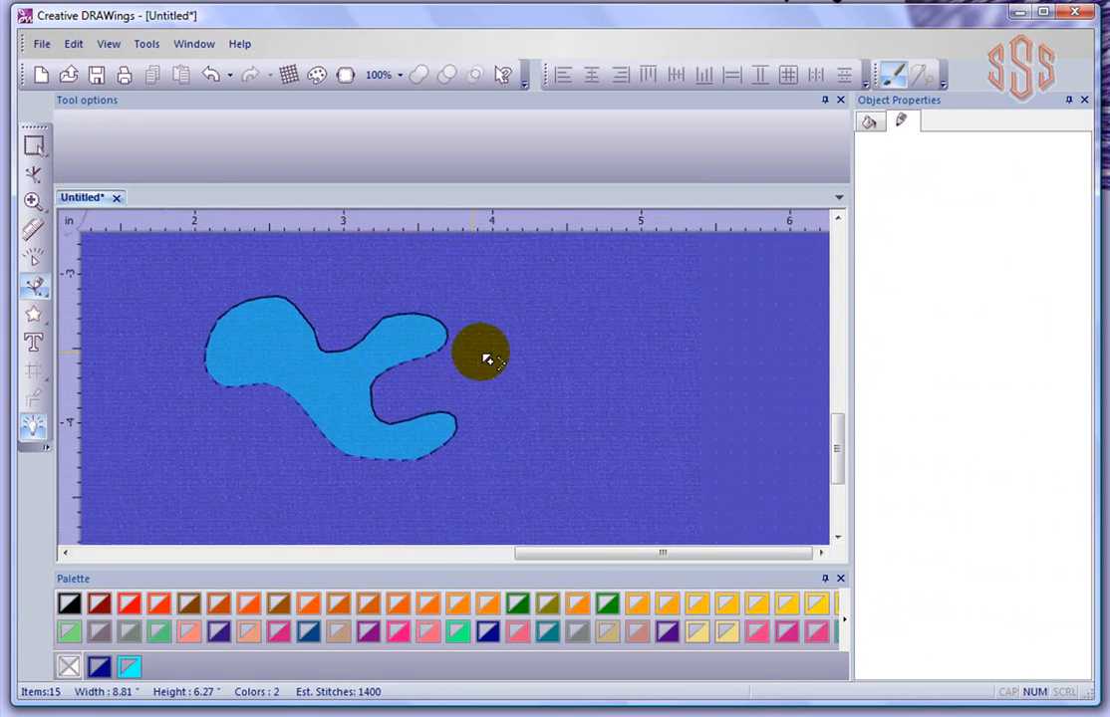
pyautogui.moveTo(511, 336)
pyautogui.mouseDown()
pyautogui.moveTo(535, 308)
pyautogui.moveTo(556, 339)
pyautogui.mouseUp()
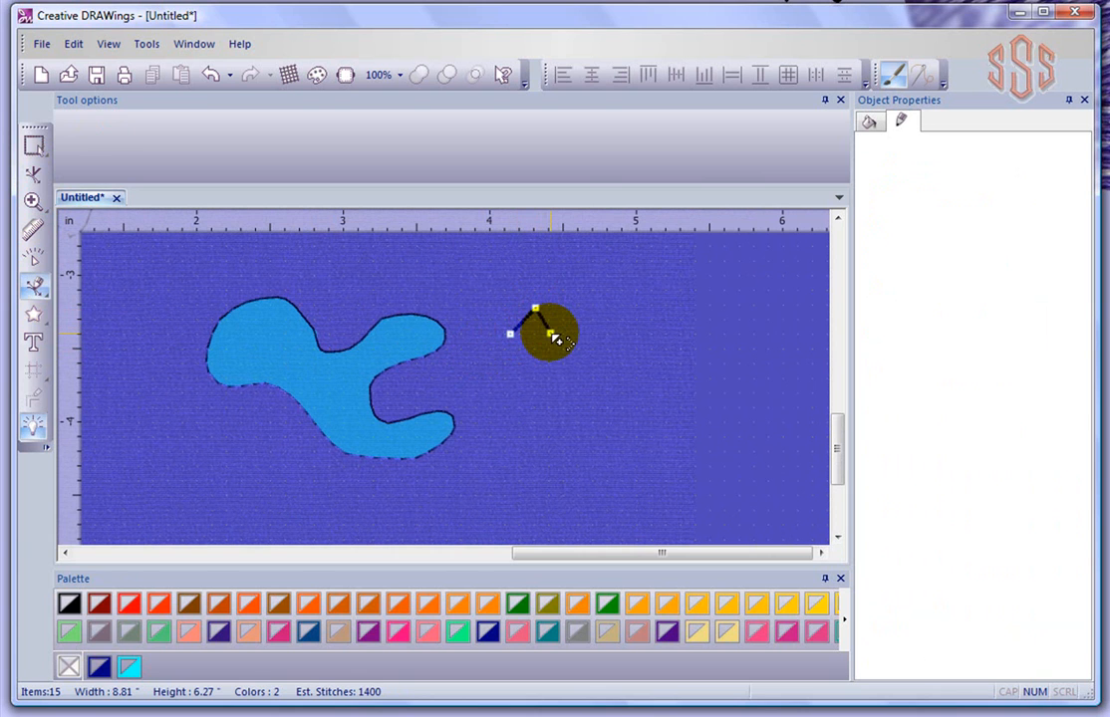
pyautogui.click(551, 334)
pyautogui.moveTo(612, 343); pyautogui.dragTo(548, 405)
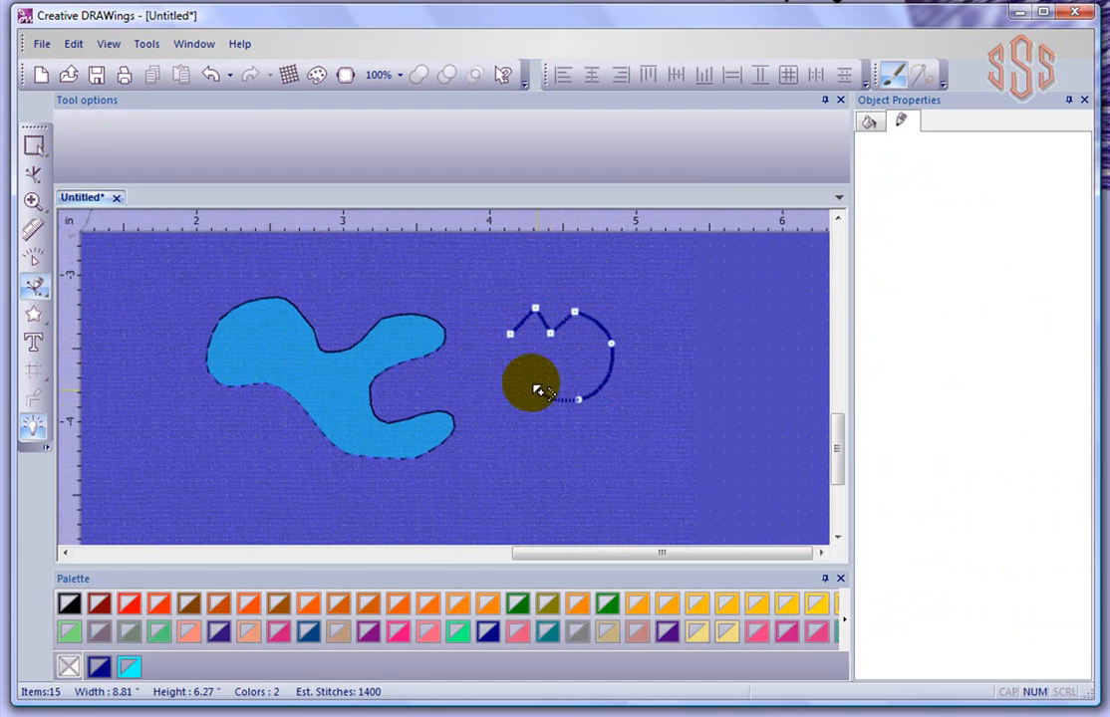
pyautogui.click(510, 337)
pyautogui.rightClick(515, 341)
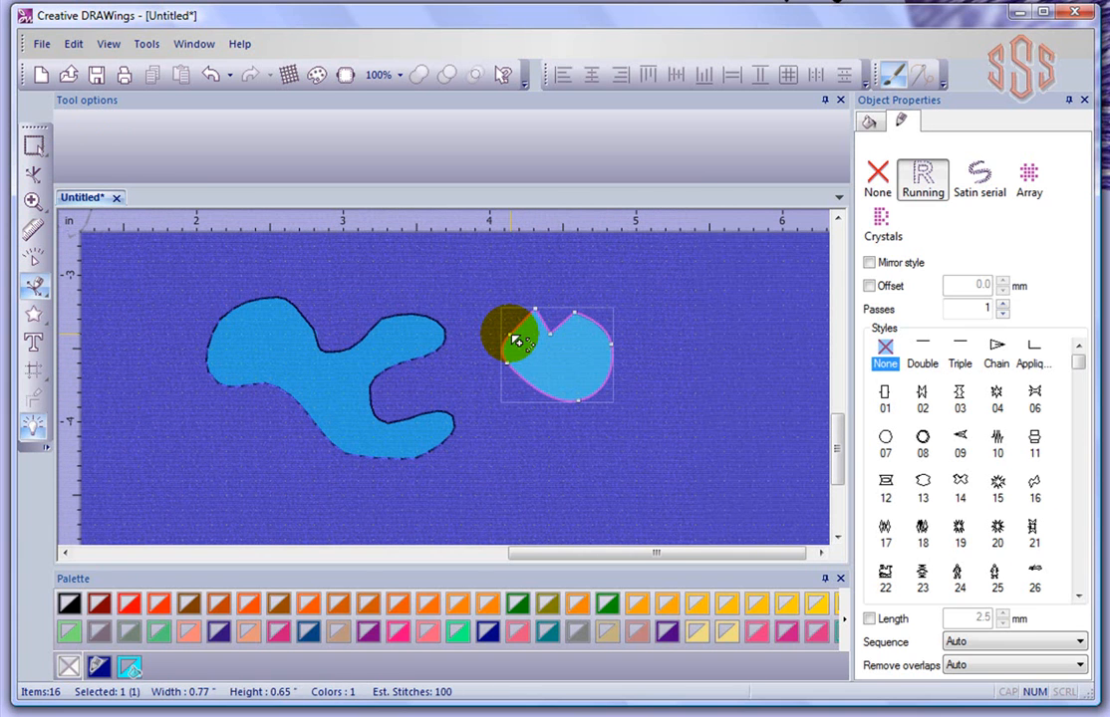
# - Round the sharp notch between the new shape's two peaks by pulling out both handles of its corner node
pyautogui.click(34, 177)
pyautogui.scroll(3, 567, 376)
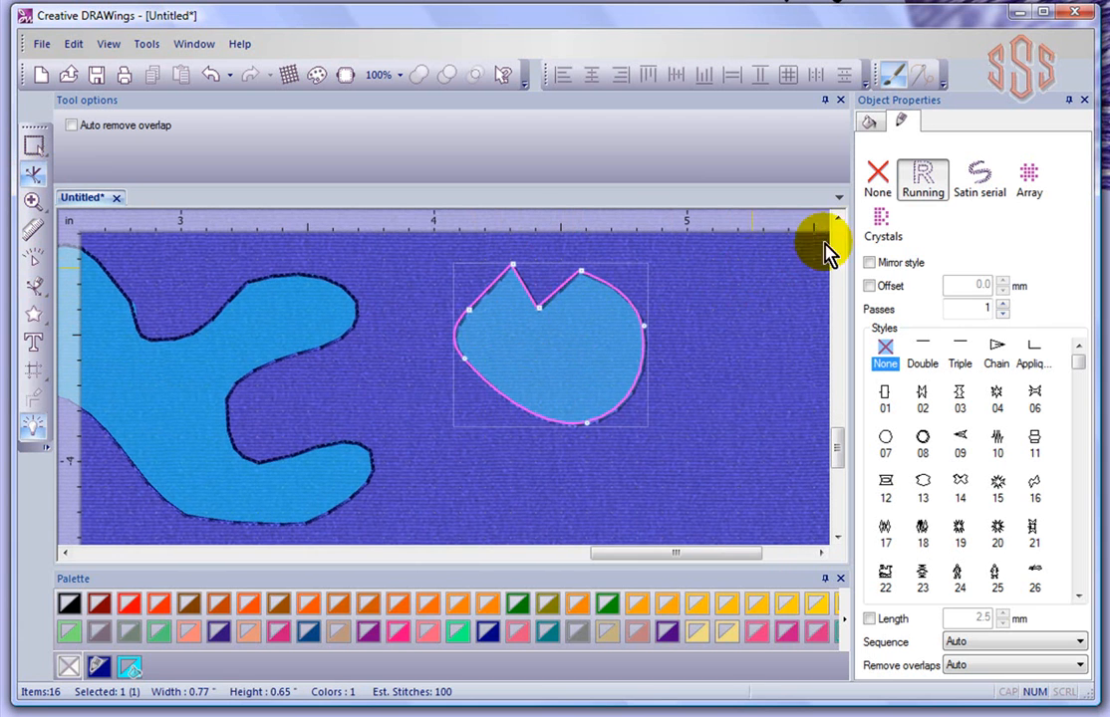
pyautogui.click(563, 289)
pyautogui.click(539, 306)
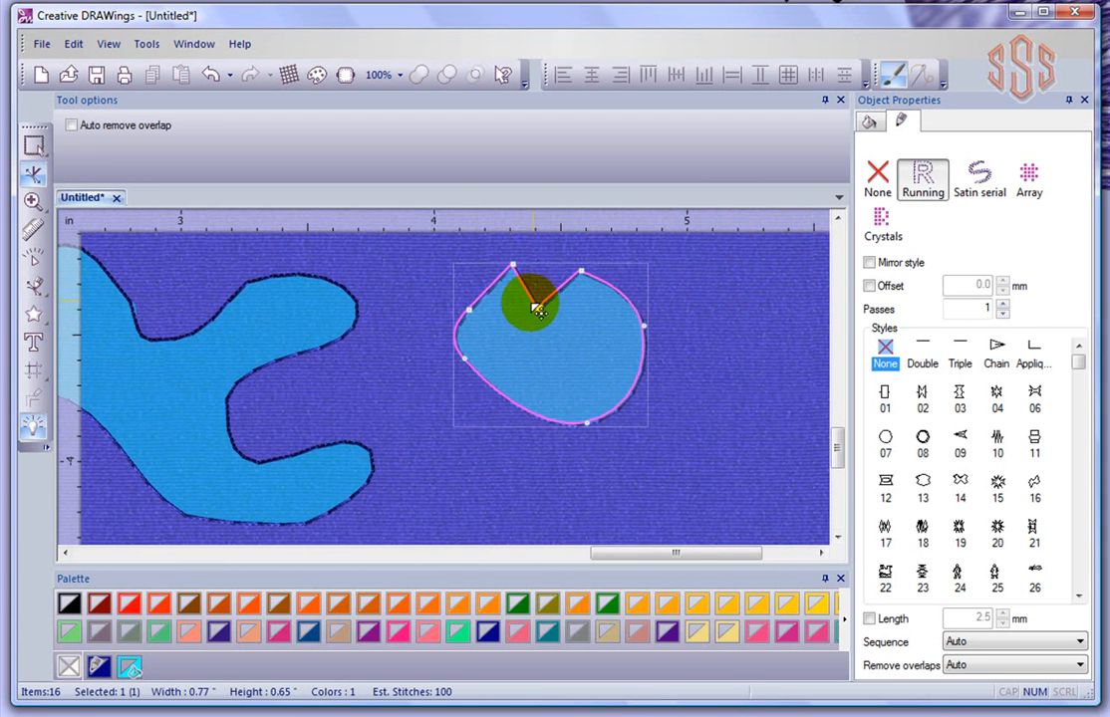
pyautogui.click(578, 376)
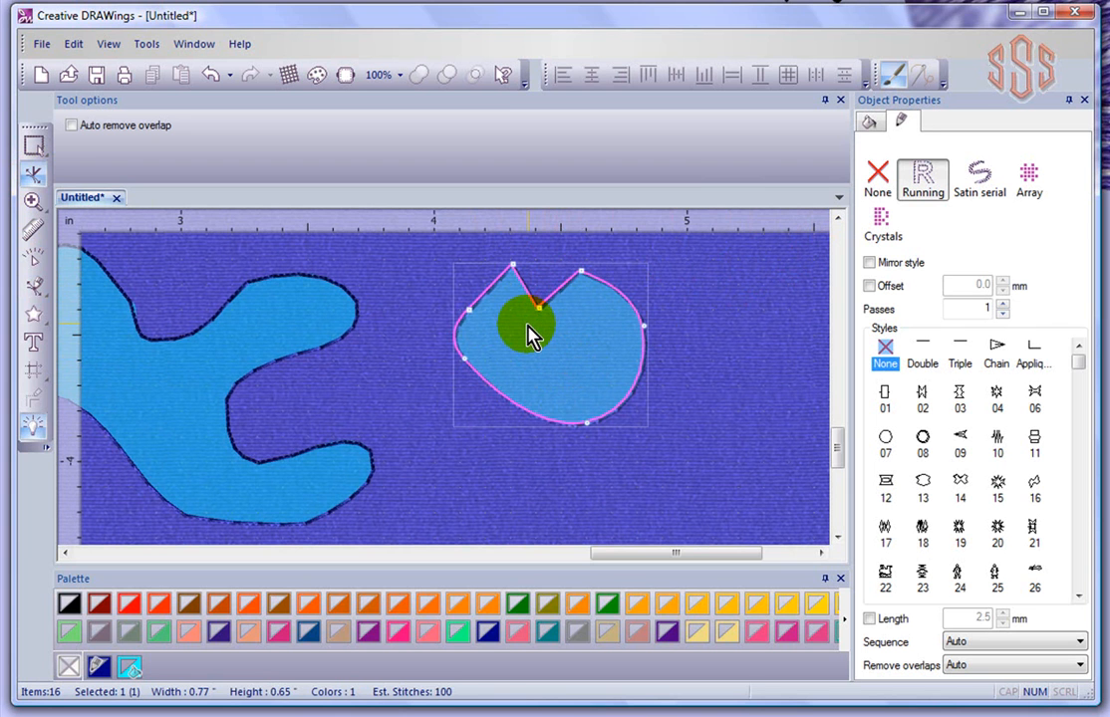
pyautogui.scroll(3, 519, 334)
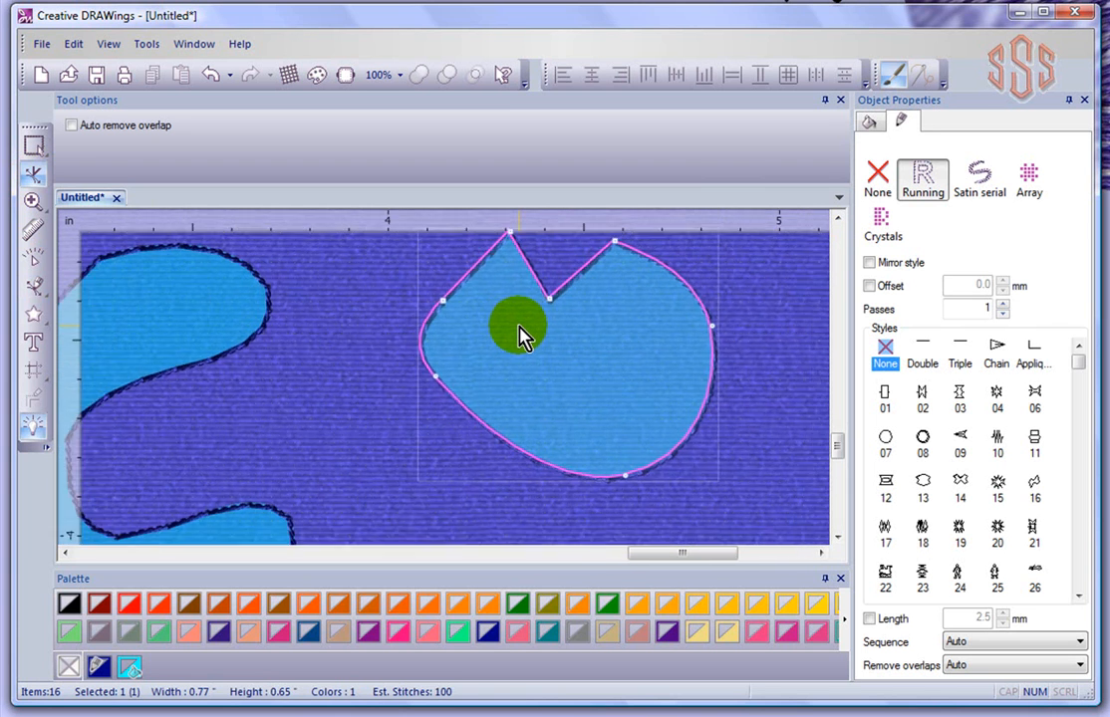
pyautogui.click(836, 218)
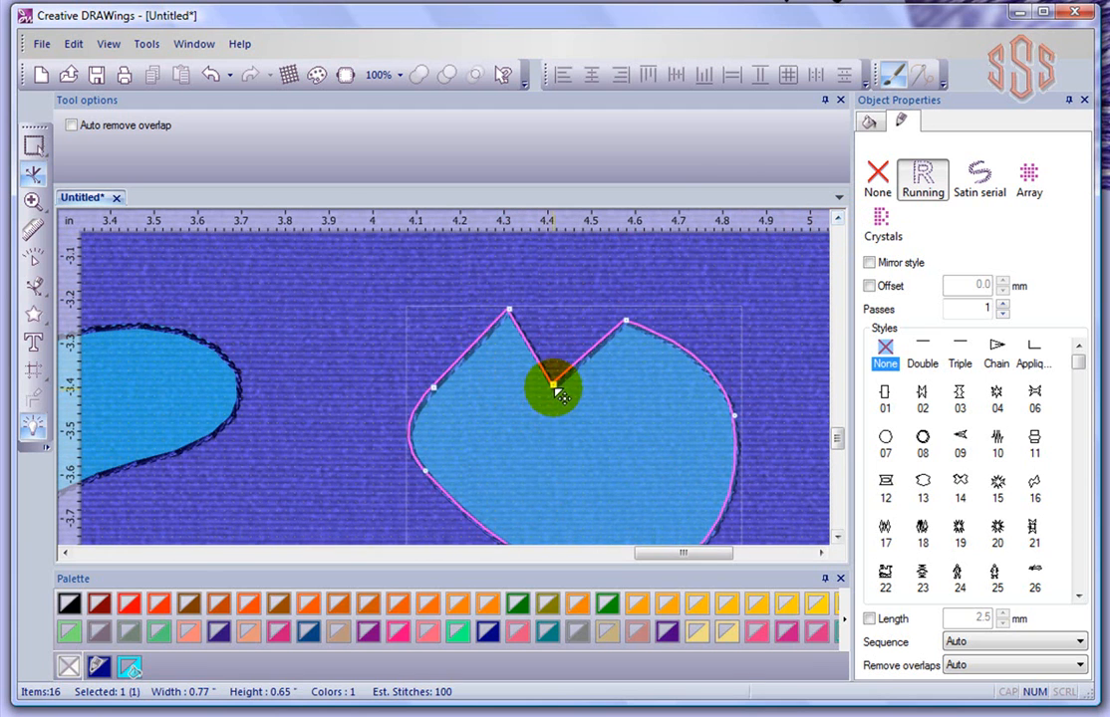
pyautogui.scroll(3, 560, 420)
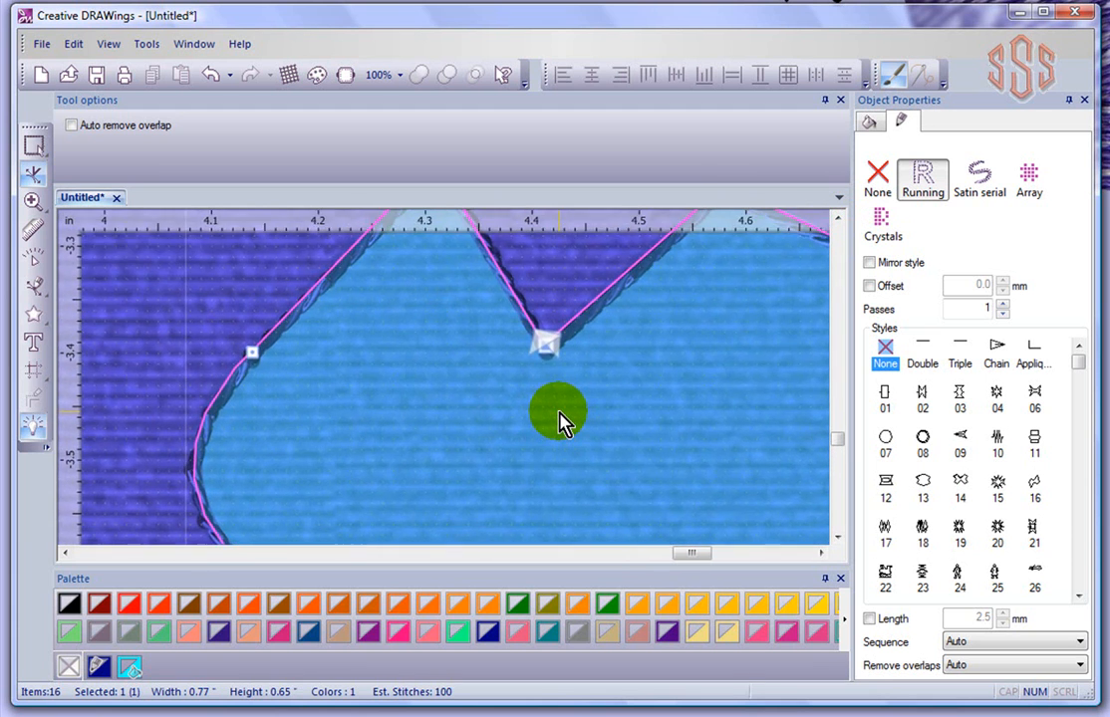
pyautogui.moveTo(554, 330); pyautogui.dragTo(643, 322)
pyautogui.moveTo(533, 324); pyautogui.dragTo(451, 307)
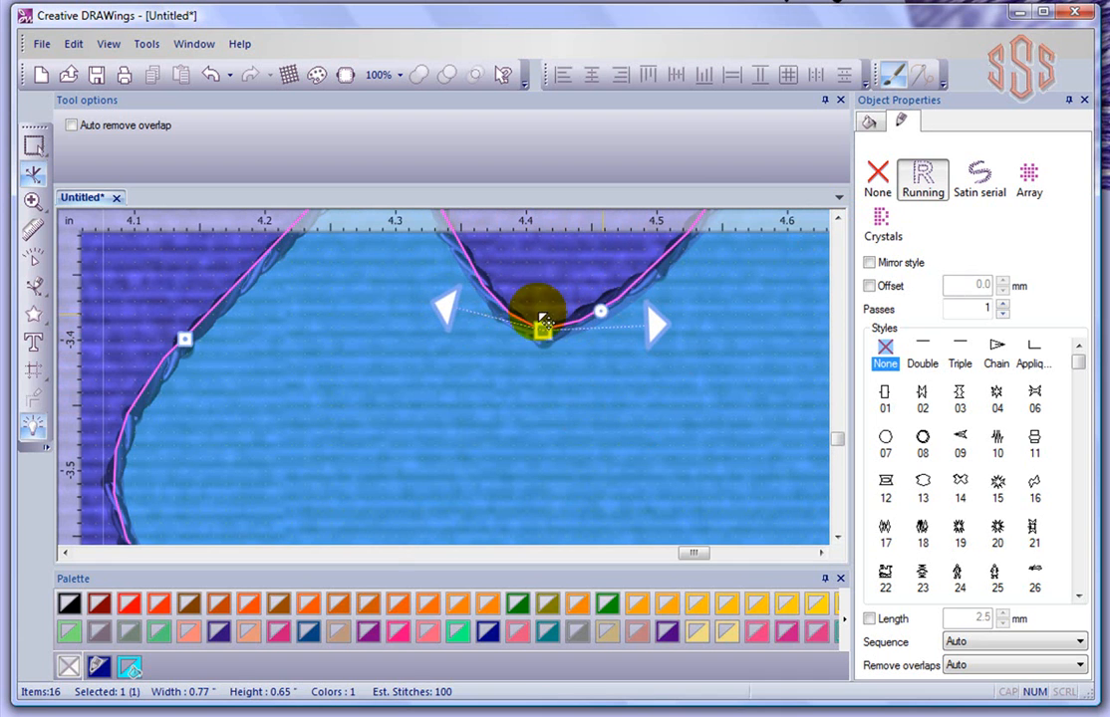
# - Bulge the new shape's side outward by lengthening the smooth side node's upper handle, widening the shape to about 0.80 in
pyautogui.scroll(-3, 634, 398)
pyautogui.scroll(-1, 634, 404)
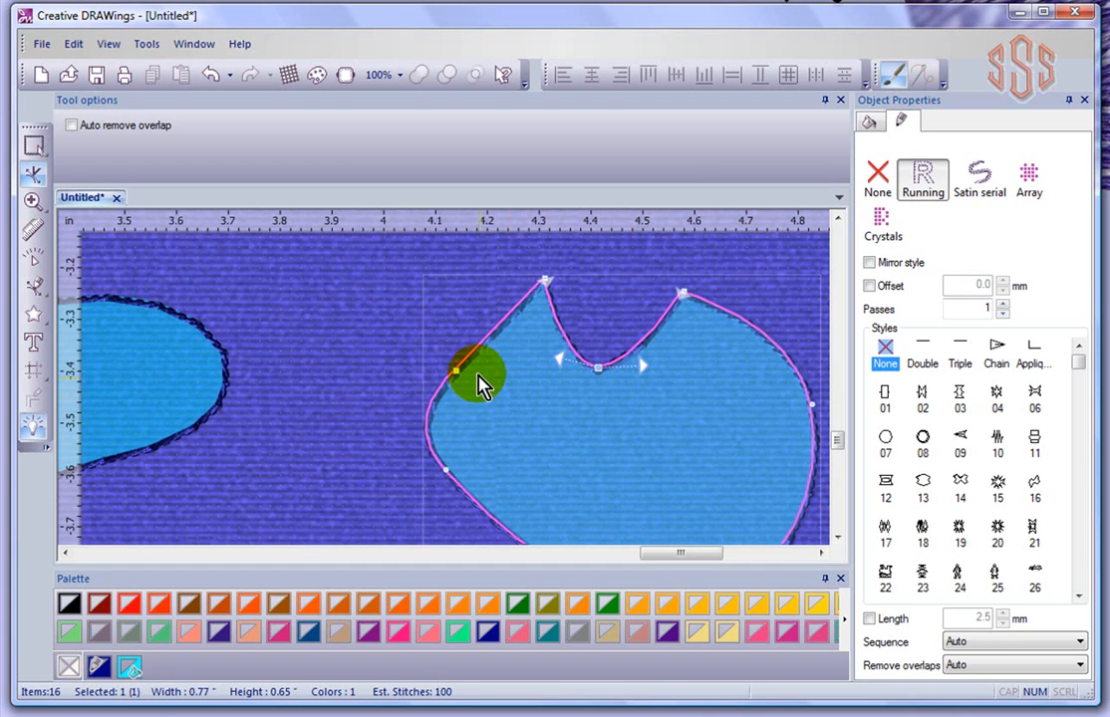
pyautogui.click(449, 475)
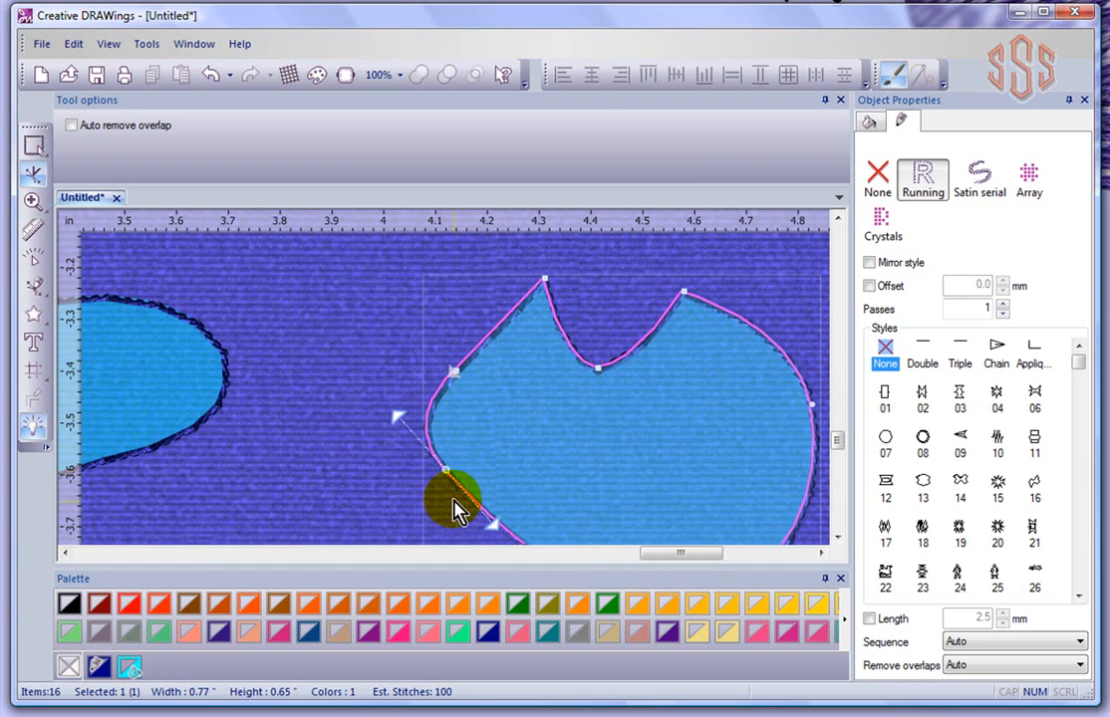
pyautogui.moveTo(403, 423); pyautogui.dragTo(368, 403)
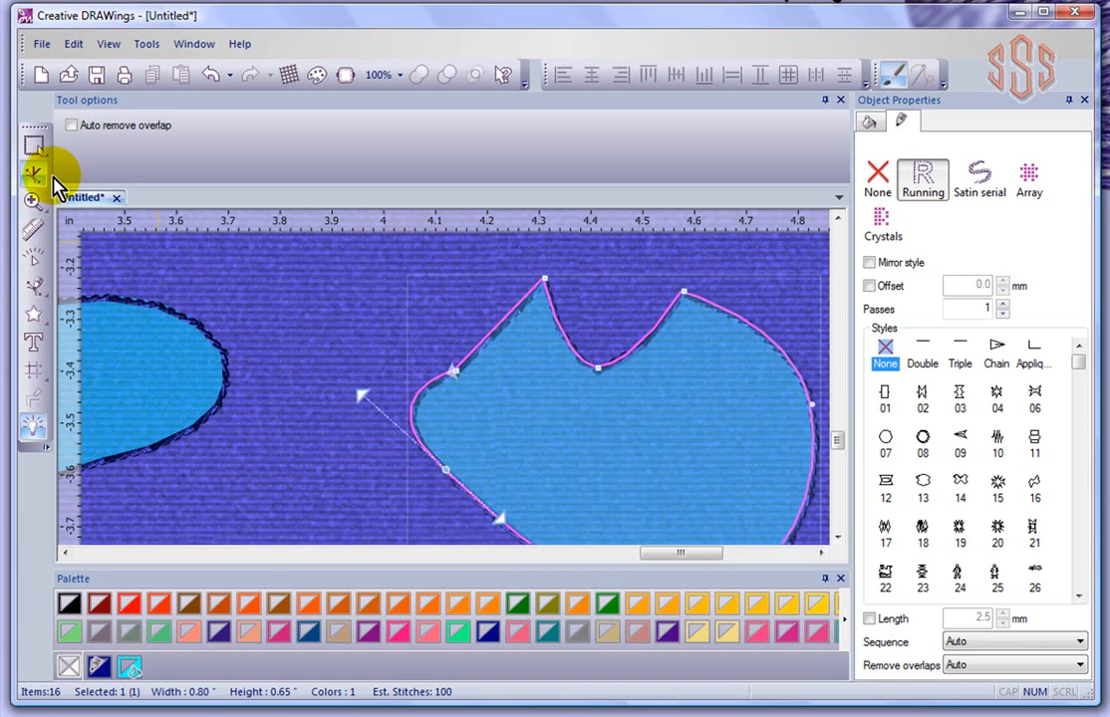
# - Start another outline in the empty area beyond the two-peaked shape, with a corner start node and five smooth nodes forming two rounded peaks
pyautogui.click(43, 299)
pyautogui.click(127, 302)
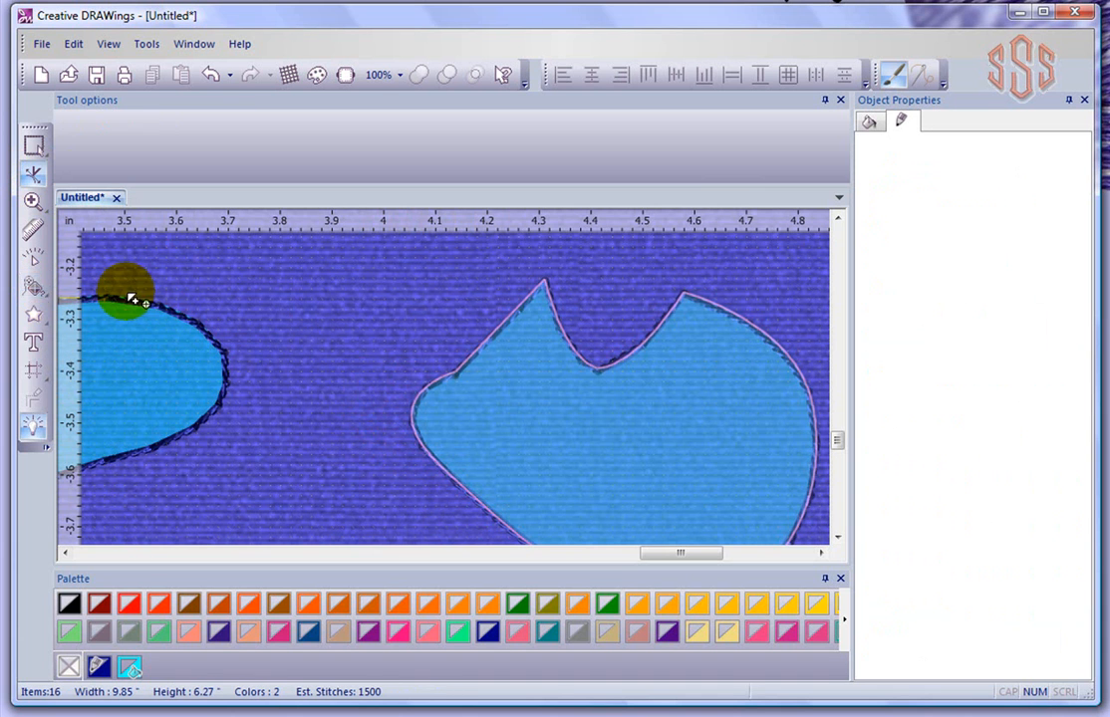
pyautogui.scroll(-2, 325, 371)
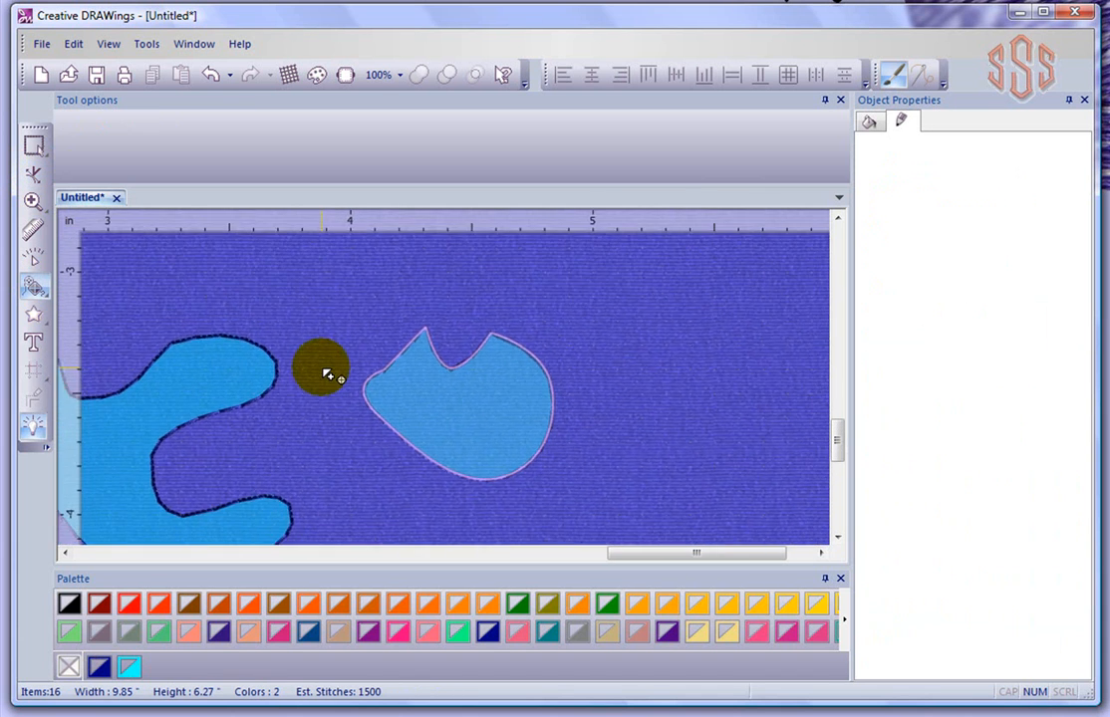
pyautogui.click(602, 294)
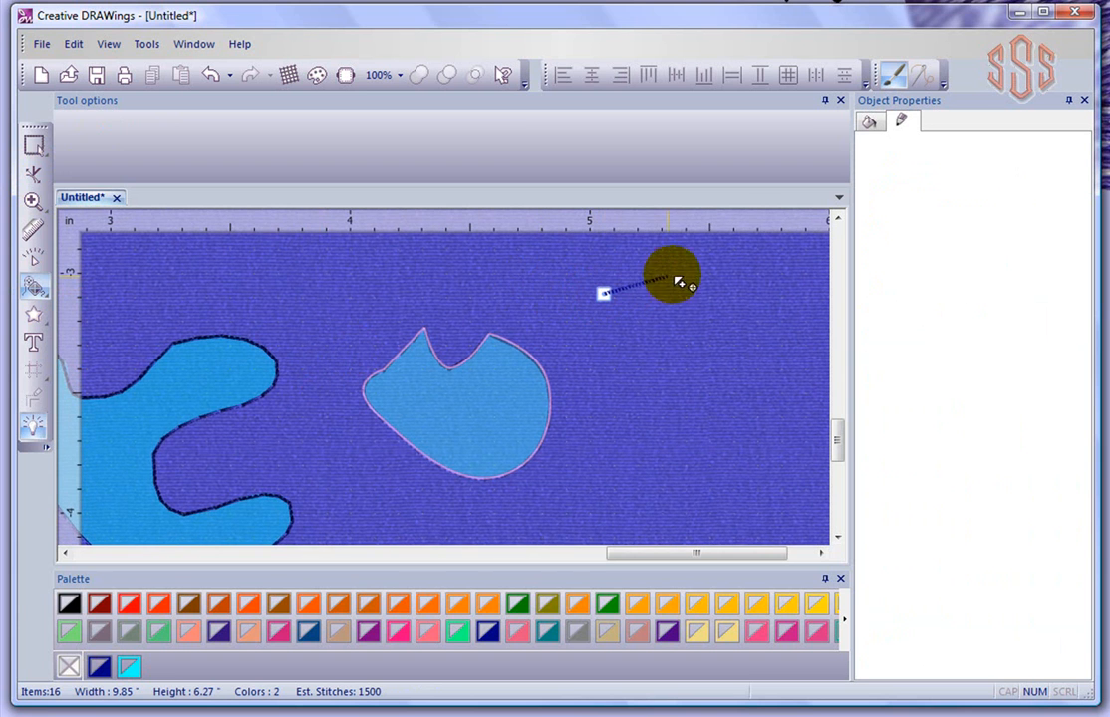
pyautogui.click(644, 257)
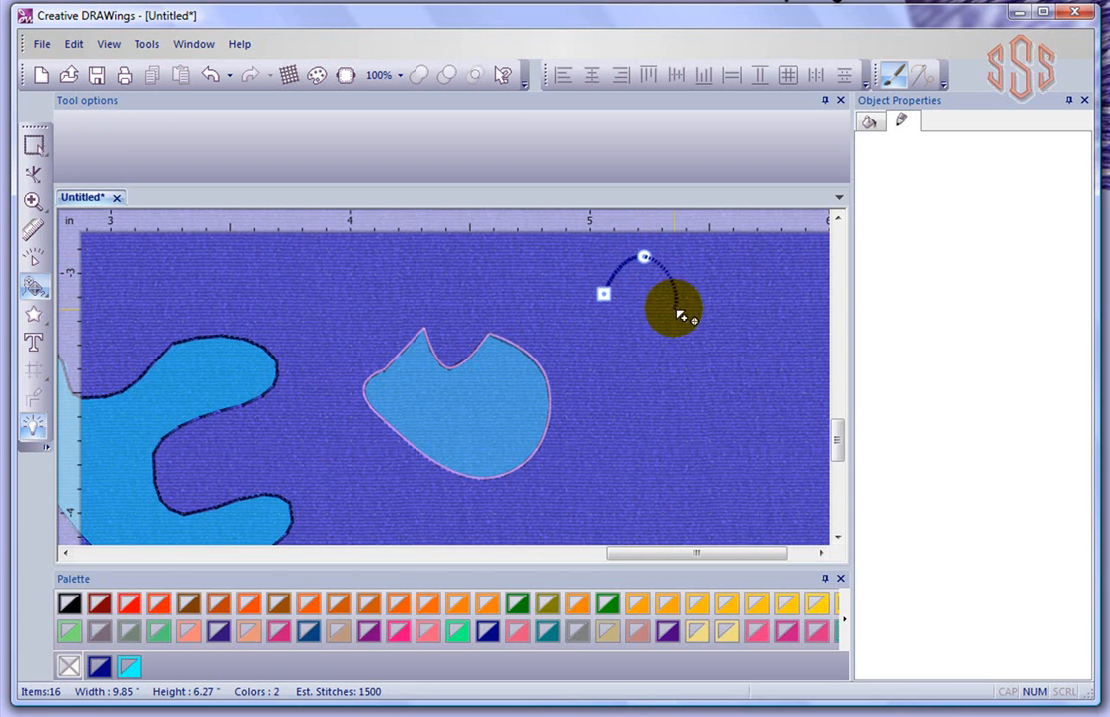
pyautogui.click(673, 309)
pyautogui.click(723, 266)
pyautogui.click(742, 309)
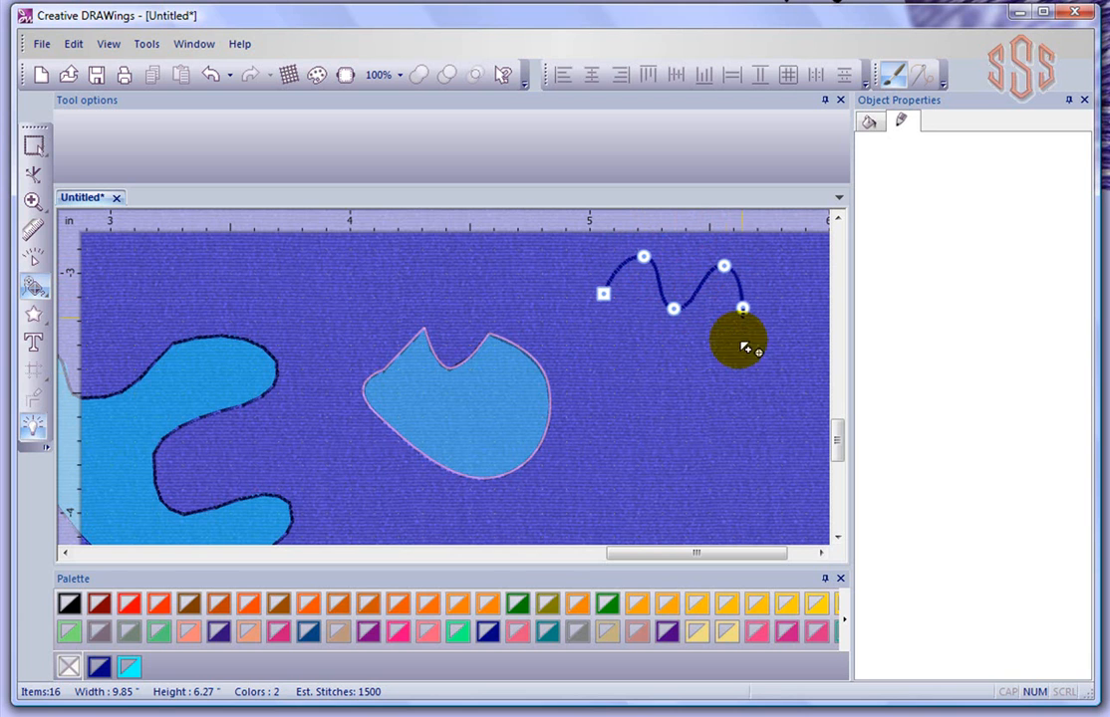
pyautogui.click(710, 384)
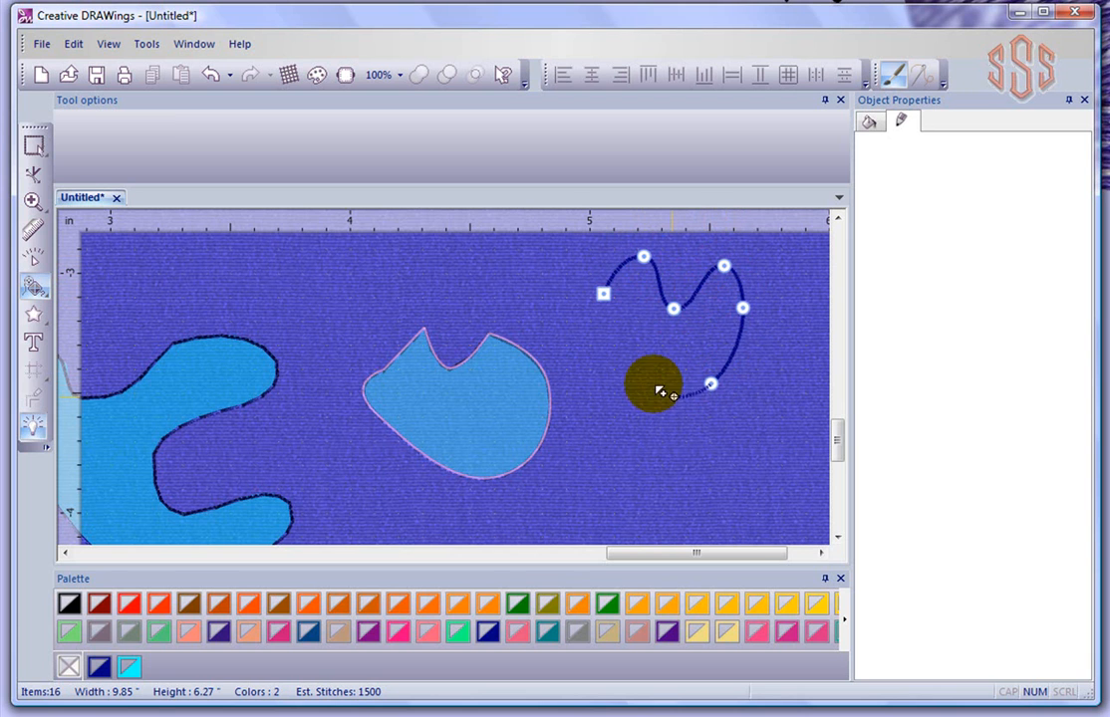
# - Complete the two-peaked outline with four corner nodes and close it at the start node, about 0.76 in wide and 0.56 in high
pyautogui.click(651, 370)
pyautogui.click(610, 376)
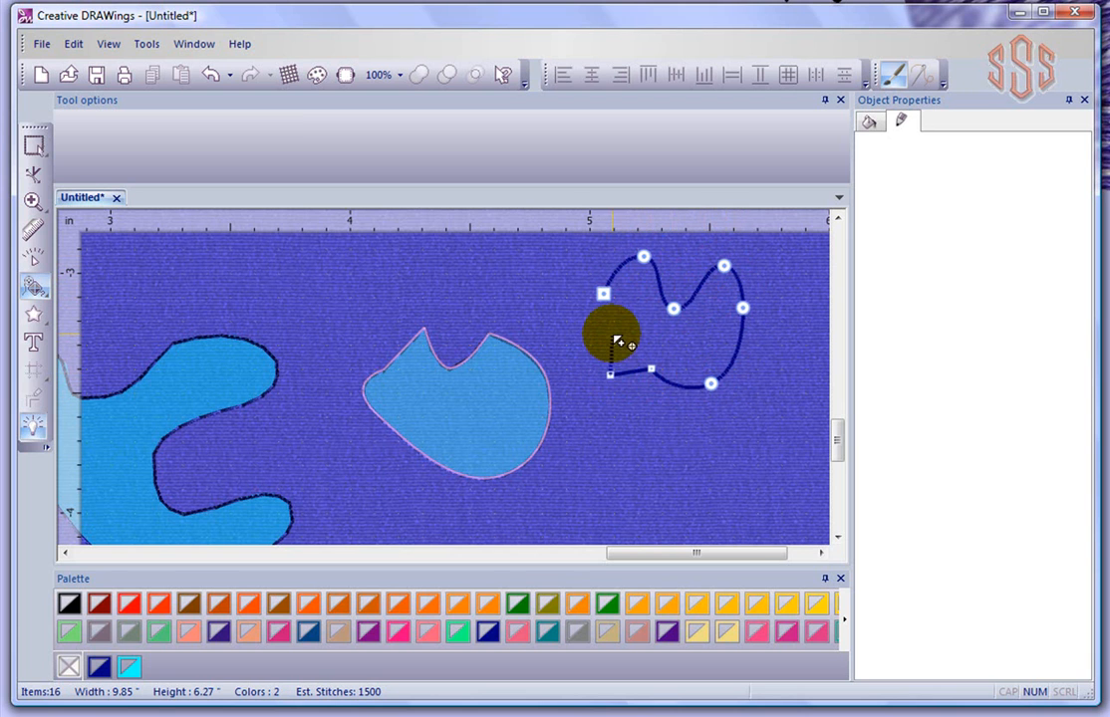
pyautogui.click(611, 335)
pyautogui.click(565, 319)
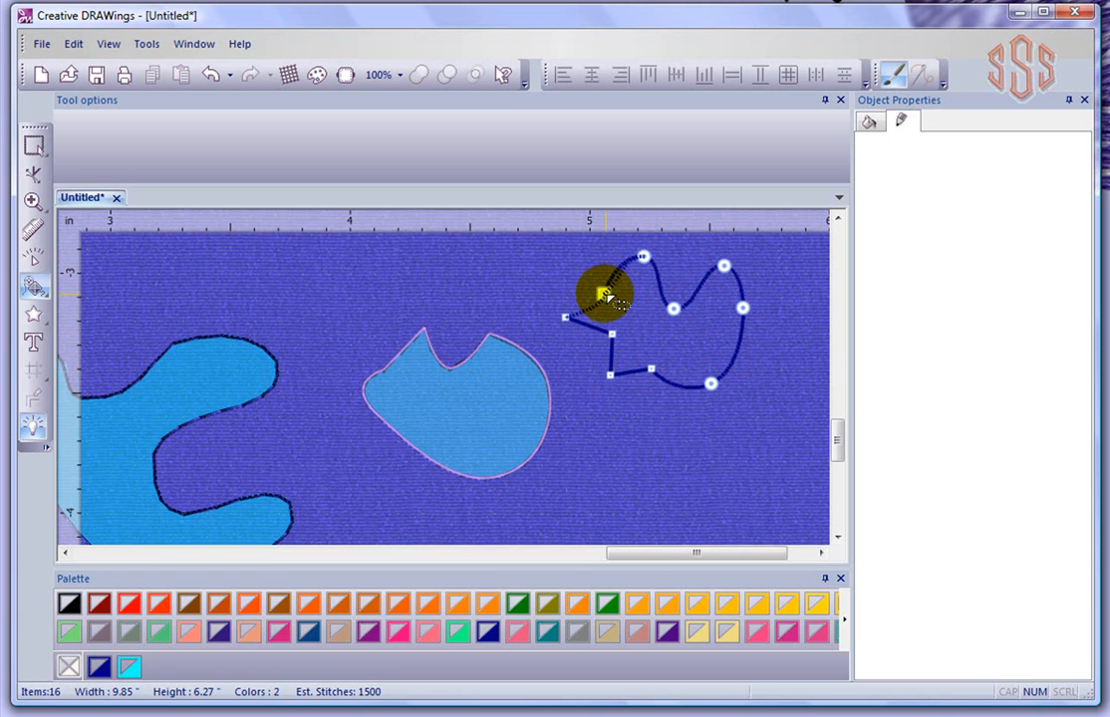
pyautogui.click(604, 294)
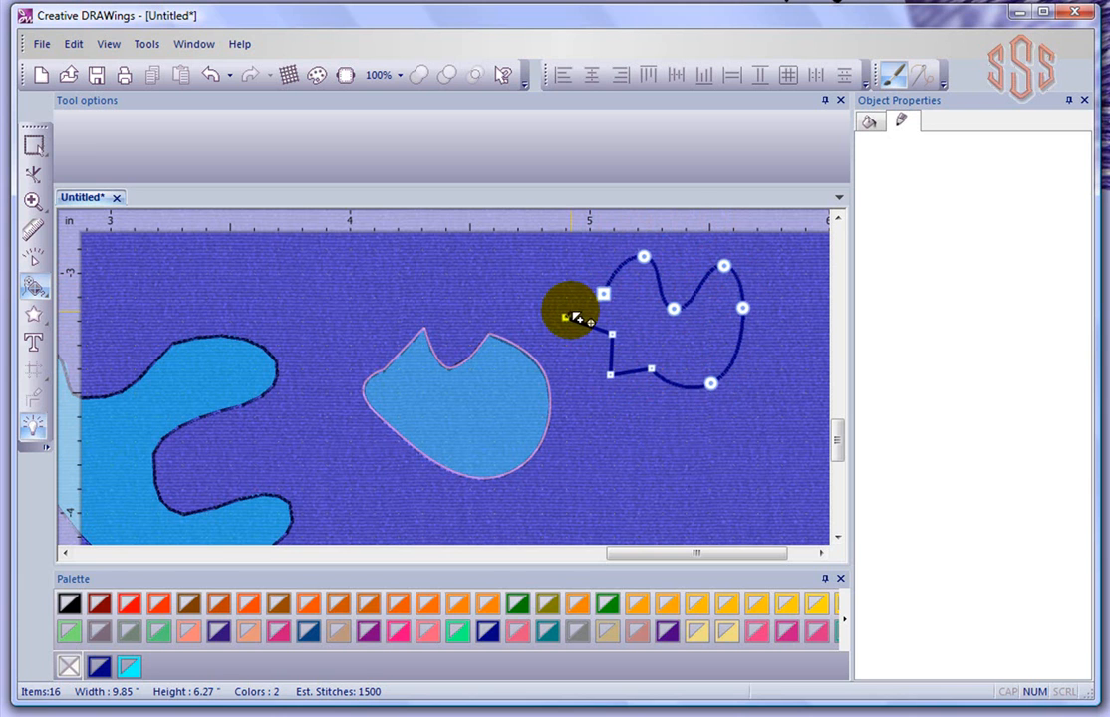
pyautogui.click(607, 297)
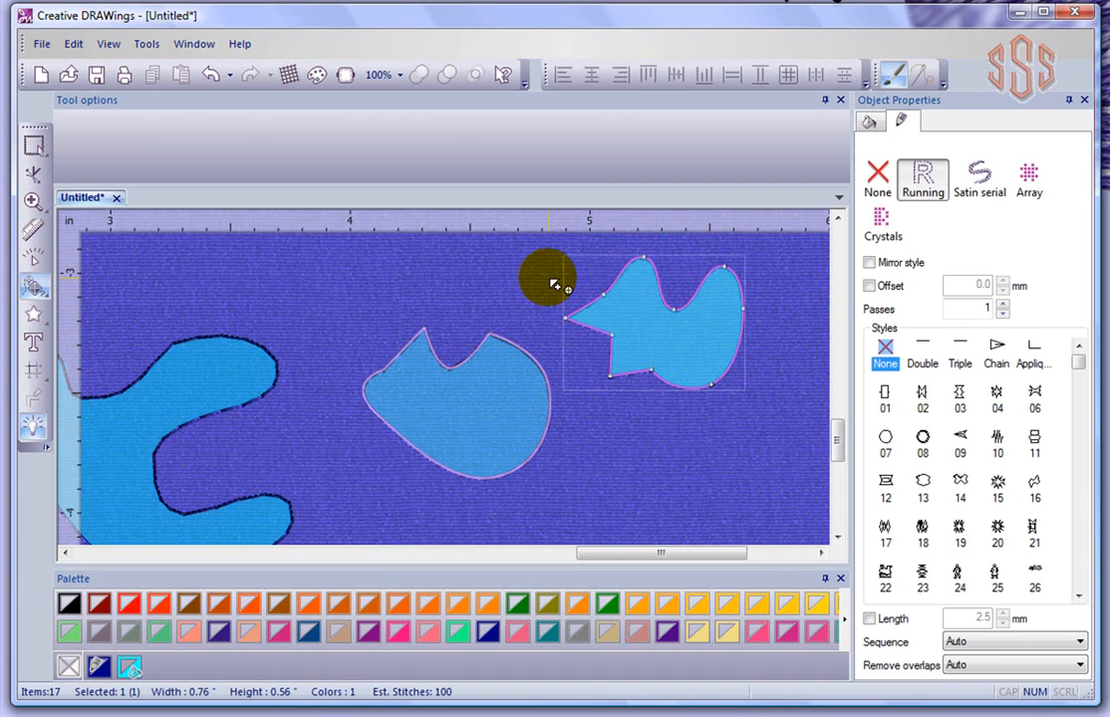
pyautogui.press('Escape')
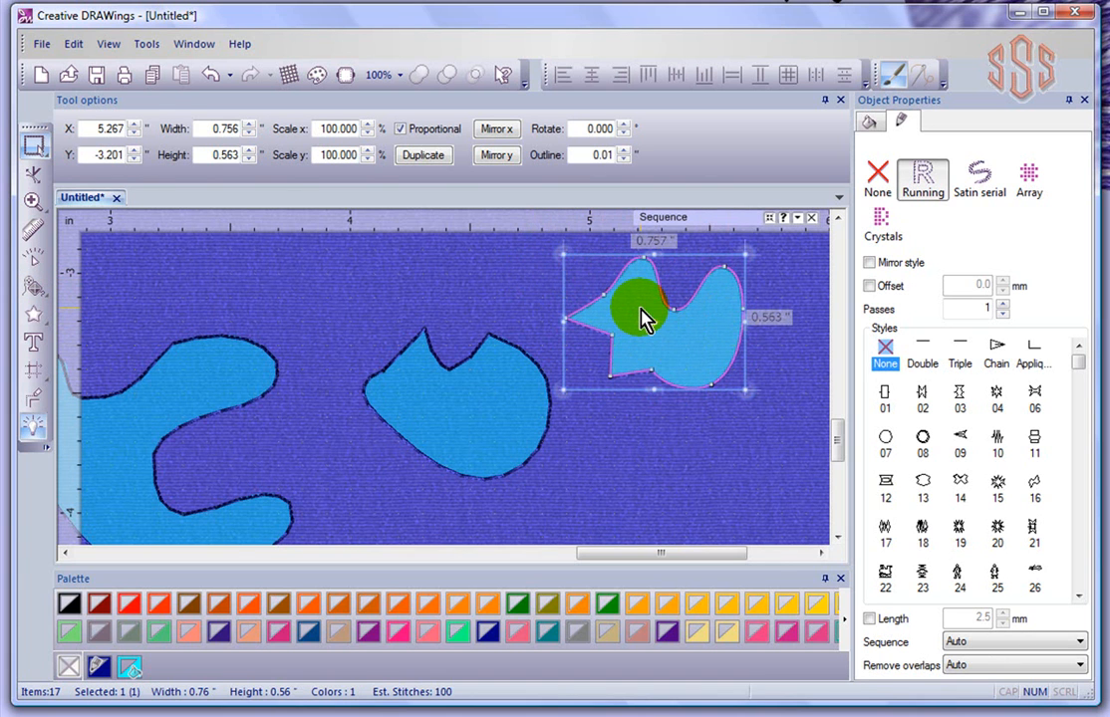
# - Reshape the outline around its start node by rotating and lengthening both of the node's handles into a shallow S-curve
pyautogui.click(35, 180)
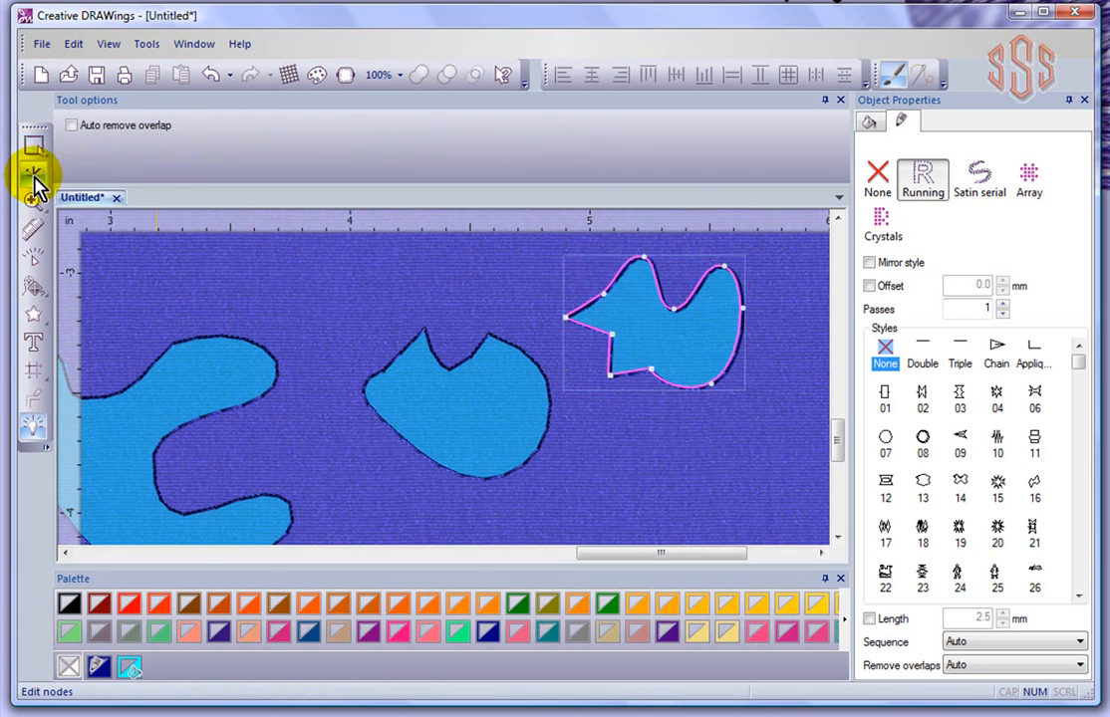
pyautogui.moveTo(601, 301); pyautogui.dragTo(614, 306)
pyautogui.scroll(3, 610, 307)
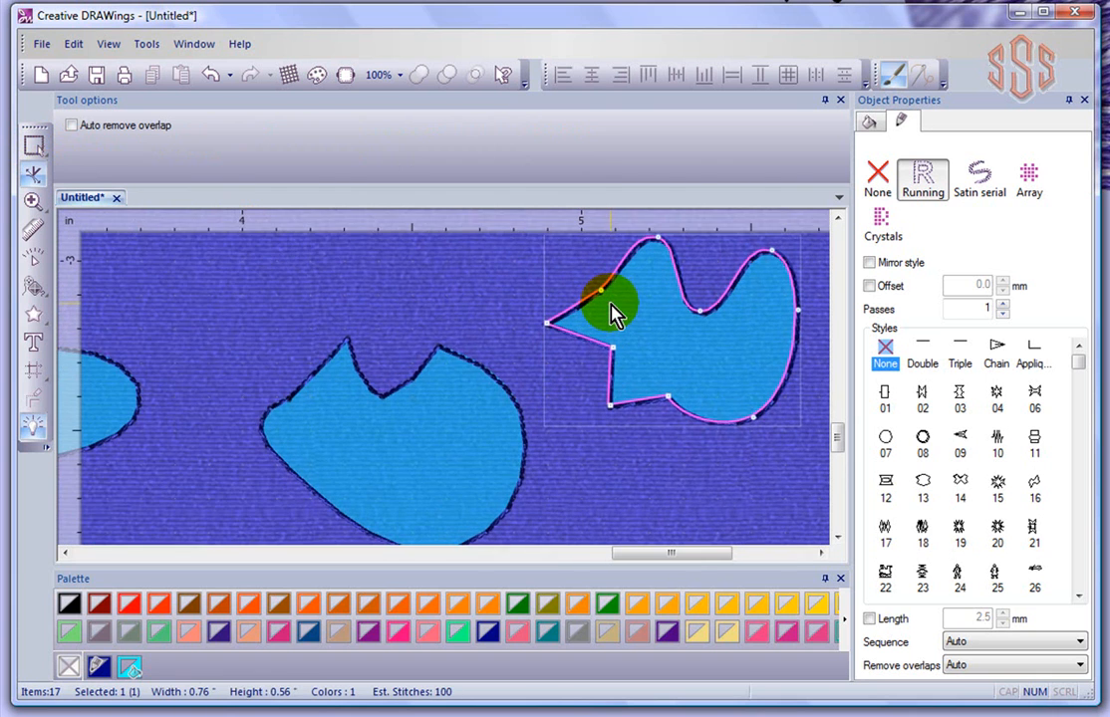
pyautogui.click(839, 218)
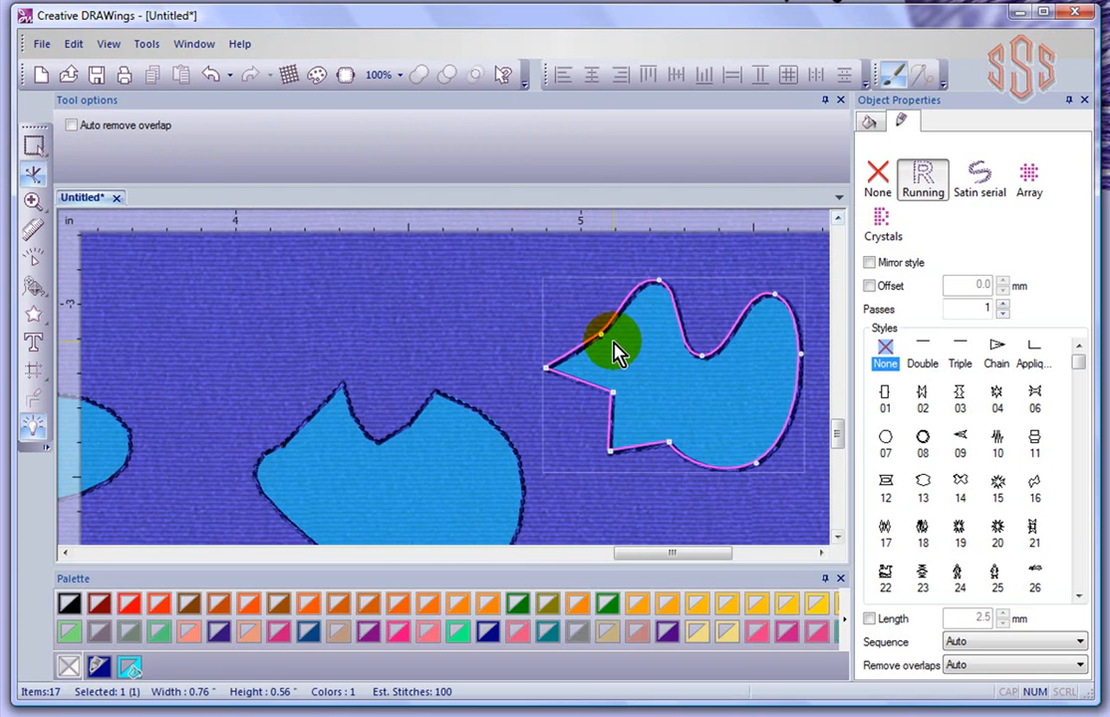
pyautogui.scroll(3, 602, 339)
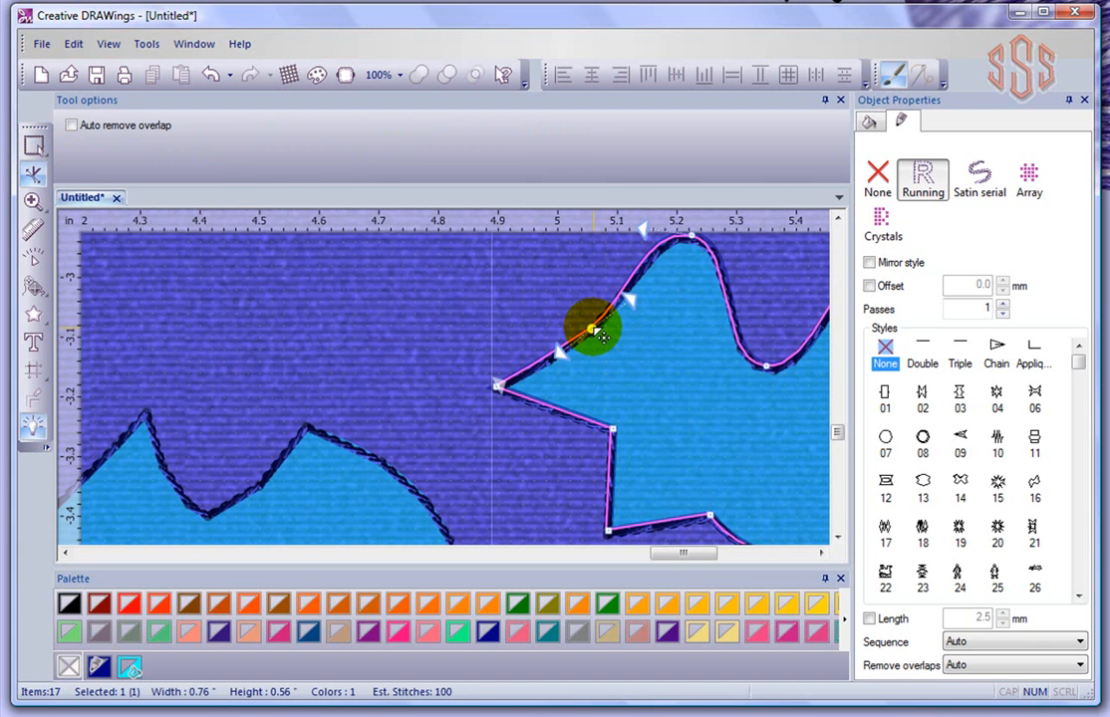
pyautogui.moveTo(629, 295); pyautogui.dragTo(670, 311)
pyautogui.moveTo(551, 341); pyautogui.dragTo(498, 356)
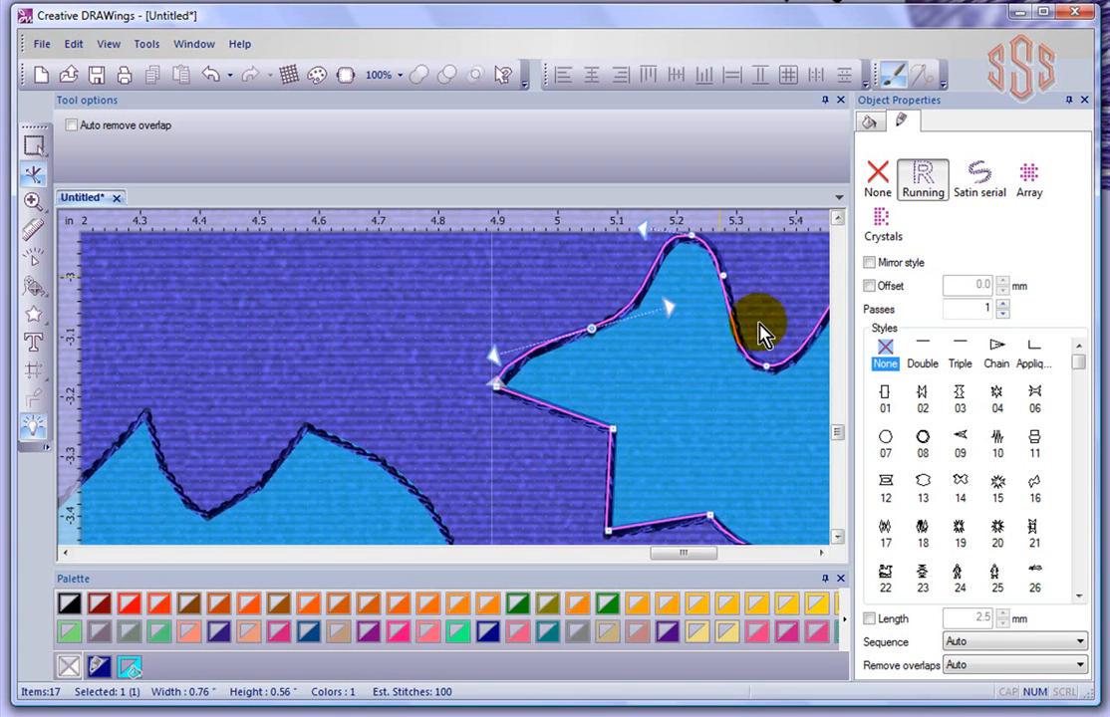
# - Reshape the first rounded peak by pulling its top node's handle outward and upward, making the shape about 0.57 in high
pyautogui.click(821, 553)
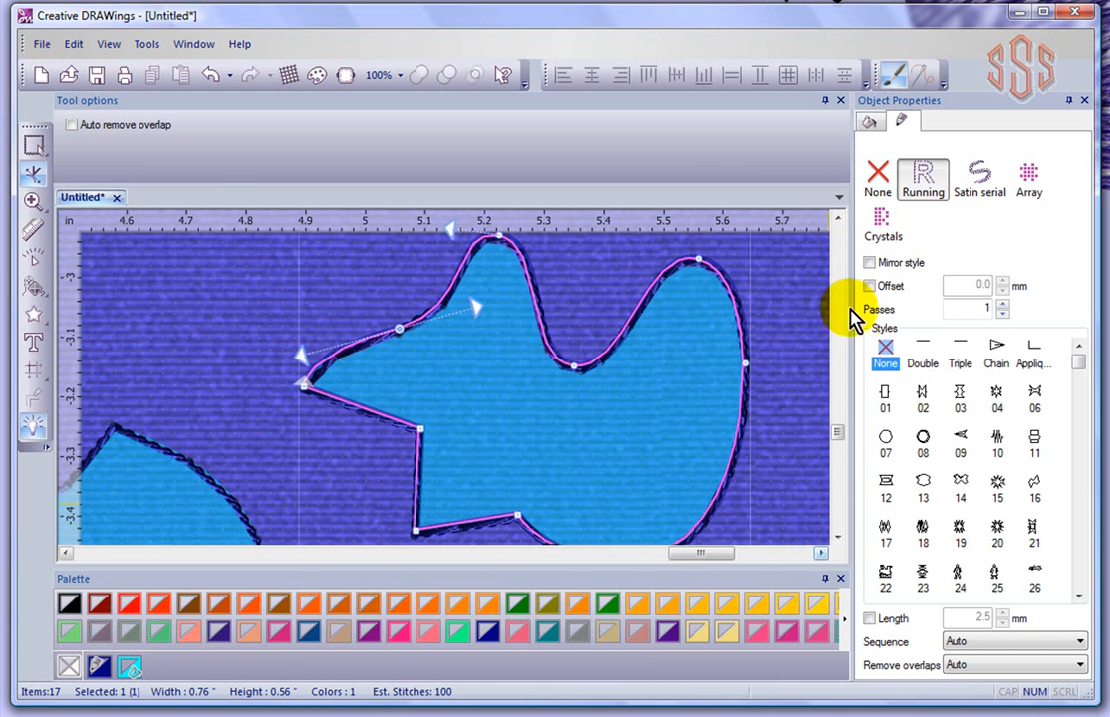
pyautogui.click(837, 217)
pyautogui.click(499, 329)
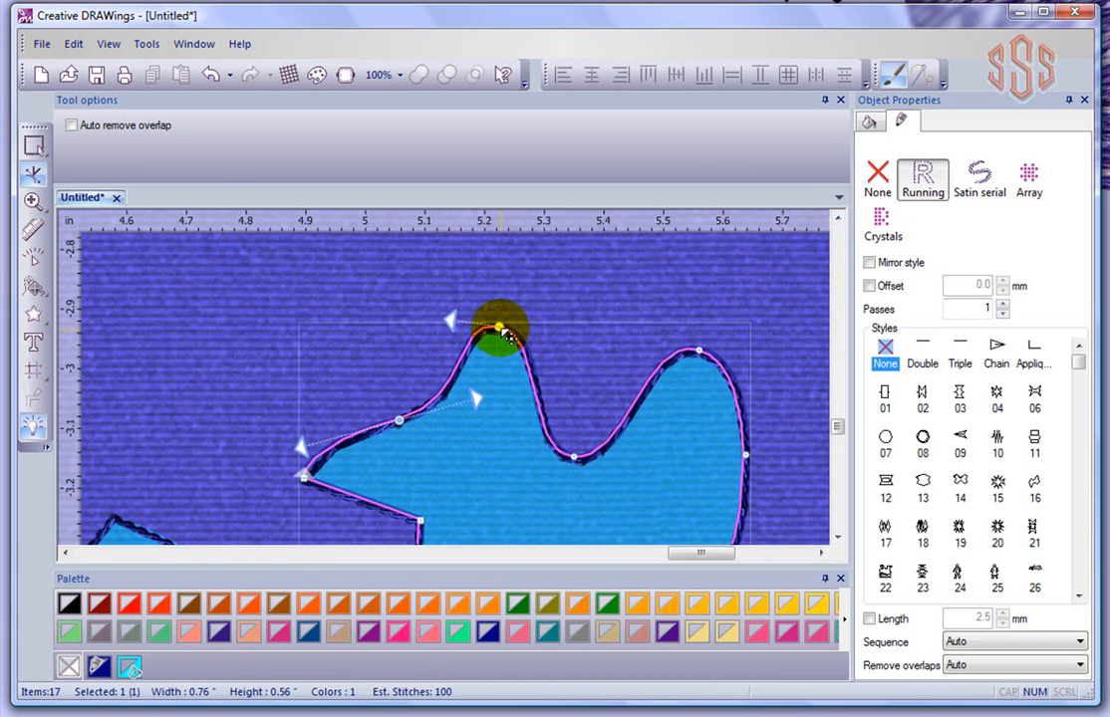
pyautogui.moveTo(498, 326); pyautogui.dragTo(571, 304)
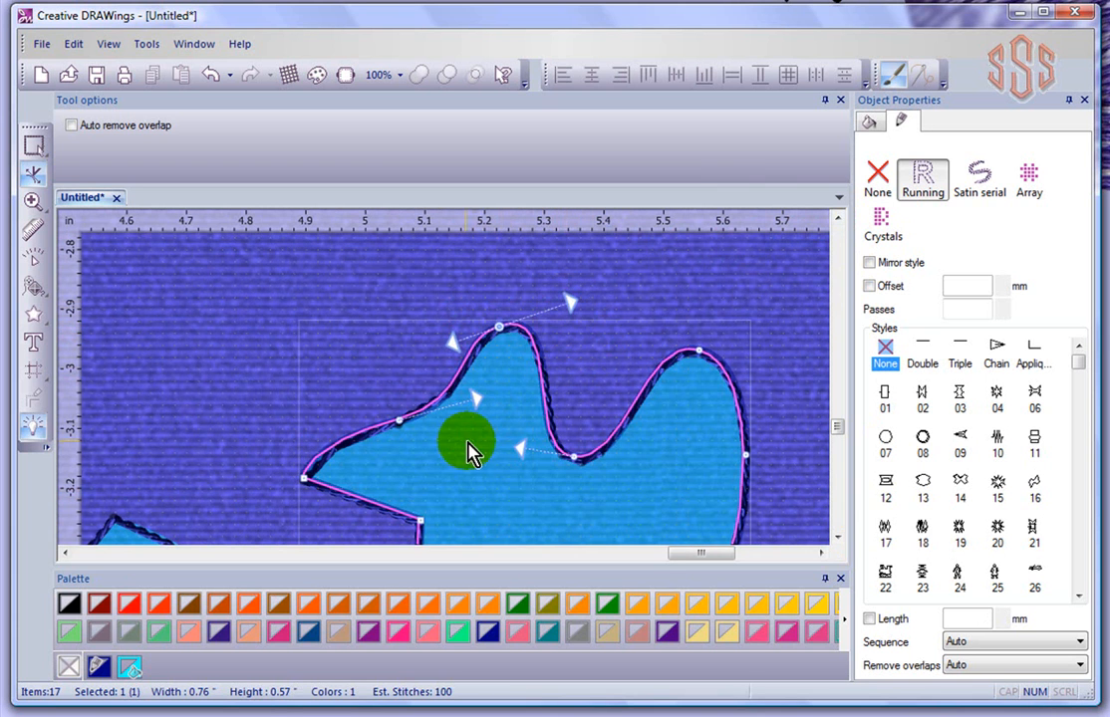
# - Draw a wide ellipse about 3.26 in wide and 1.48 in high in the empty area above the small outlines
pyautogui.click(837, 538)
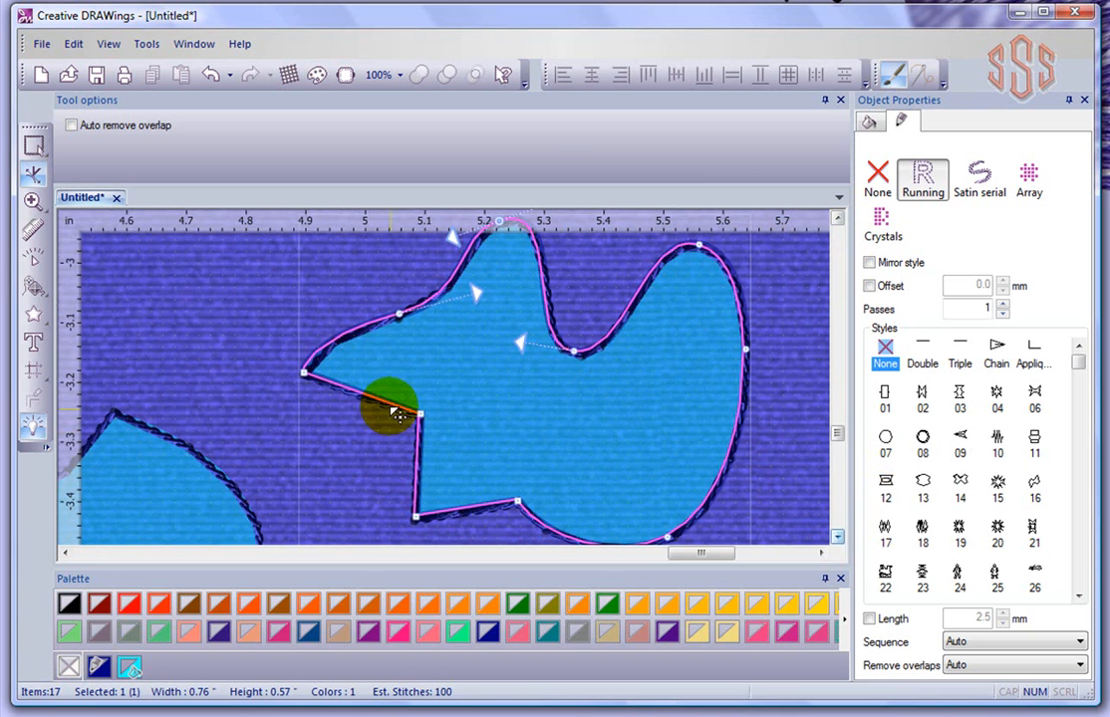
pyautogui.click(35, 187)
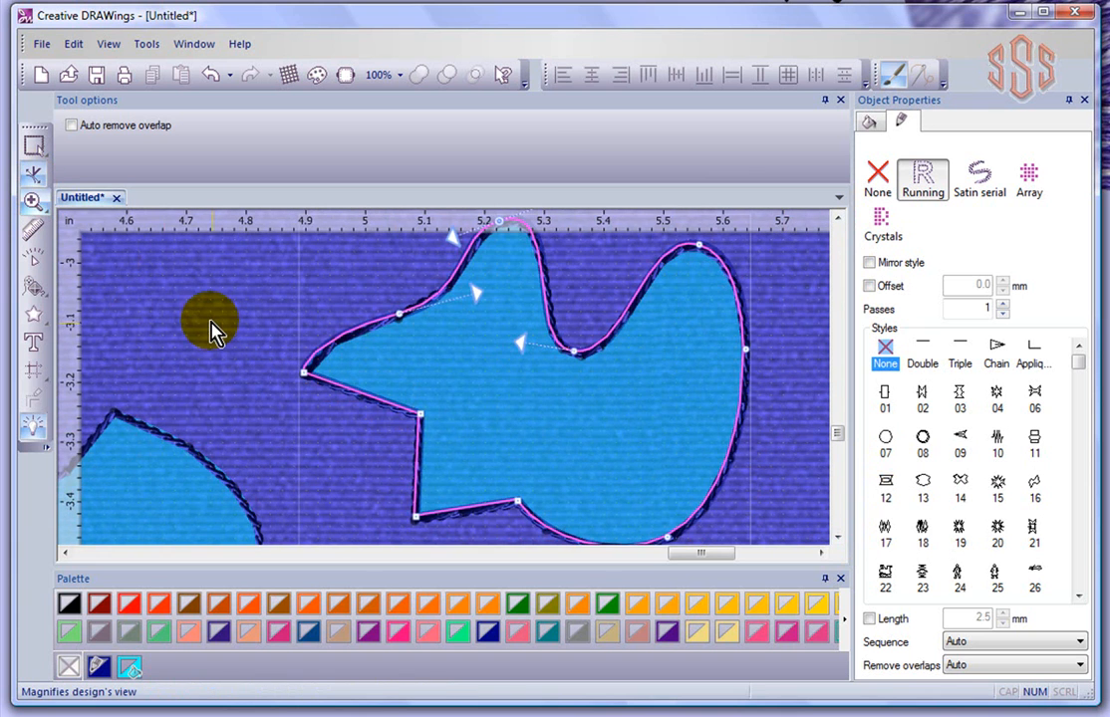
pyautogui.scroll(-3, 209, 334)
pyautogui.scroll(-3, 212, 331)
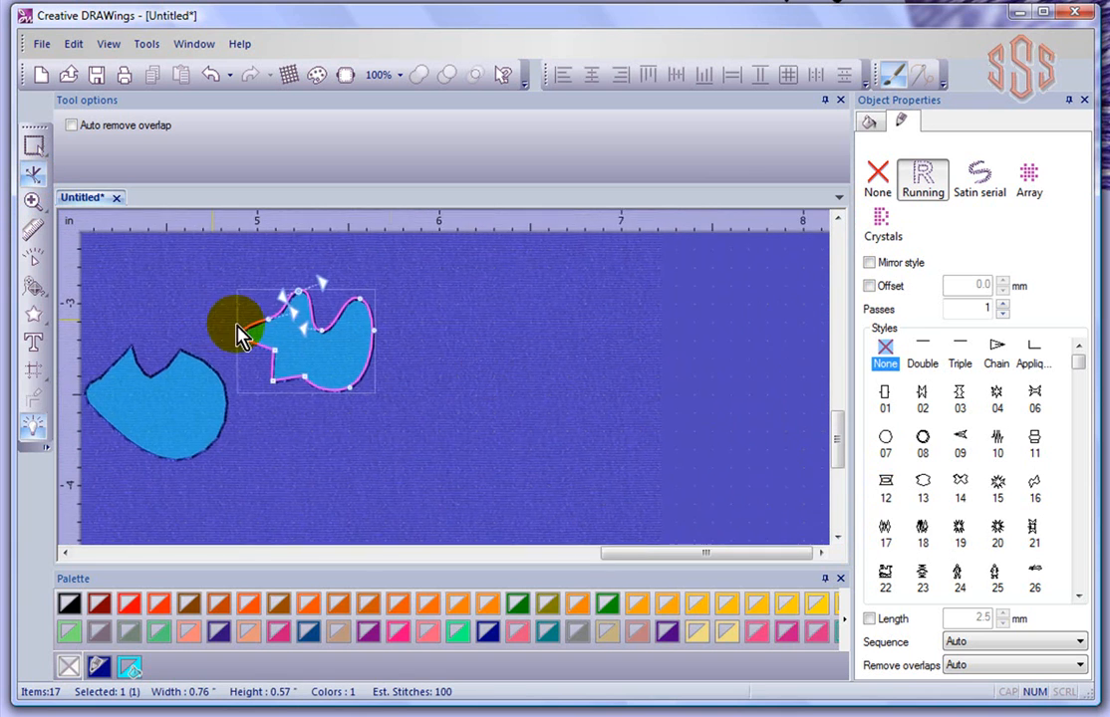
pyautogui.scroll(-3, 458, 364)
pyautogui.scroll(-2, 458, 364)
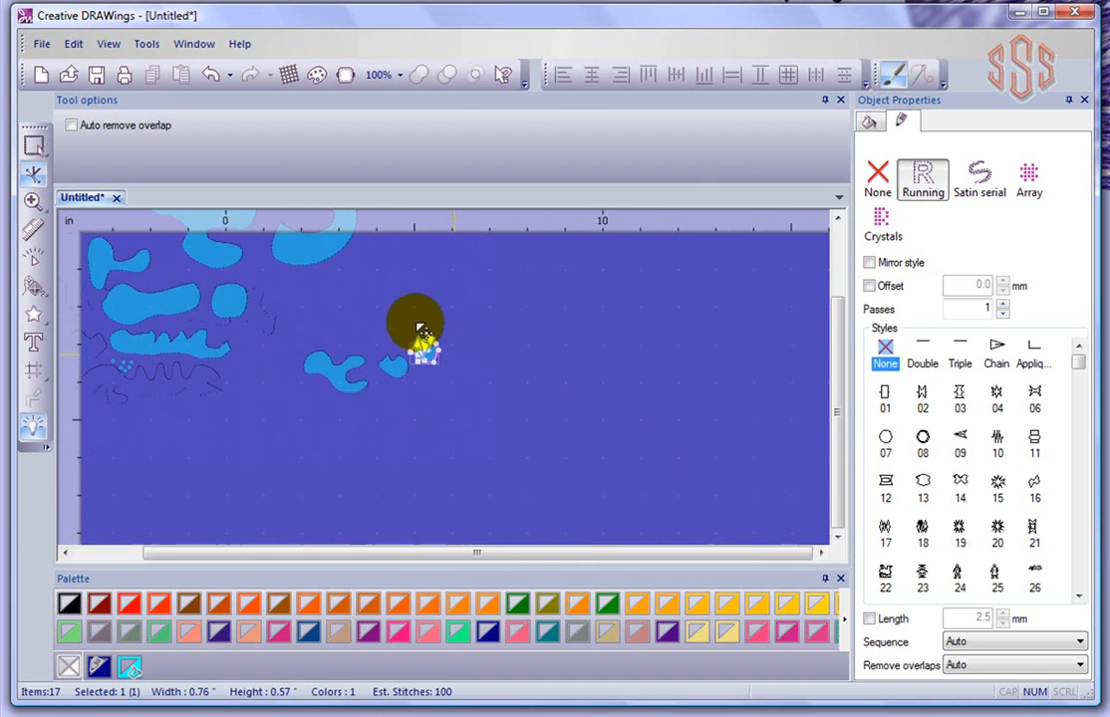
pyautogui.scroll(-3, 273, 310)
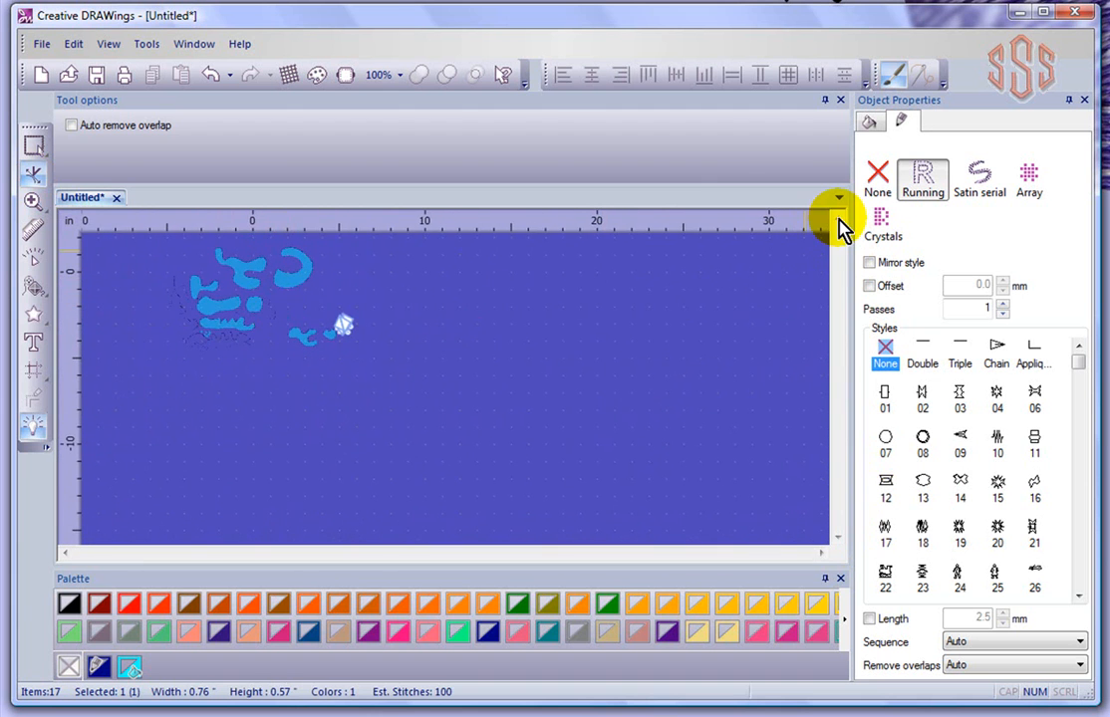
pyautogui.scroll(4, 231, 297)
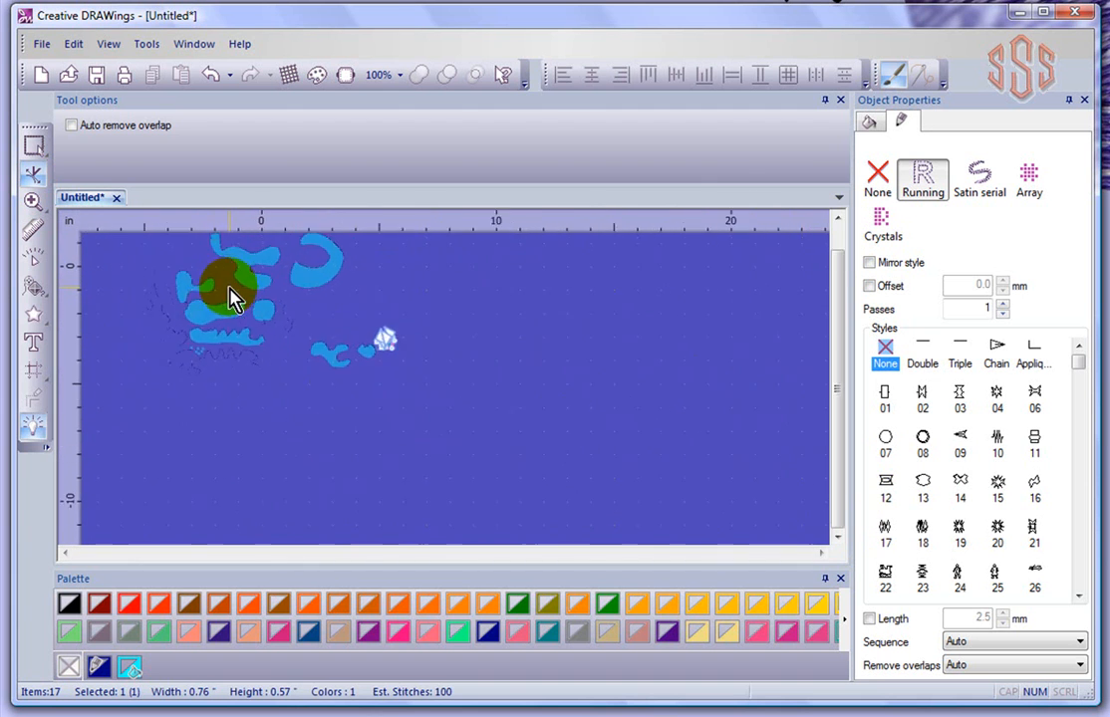
pyautogui.click(48, 327)
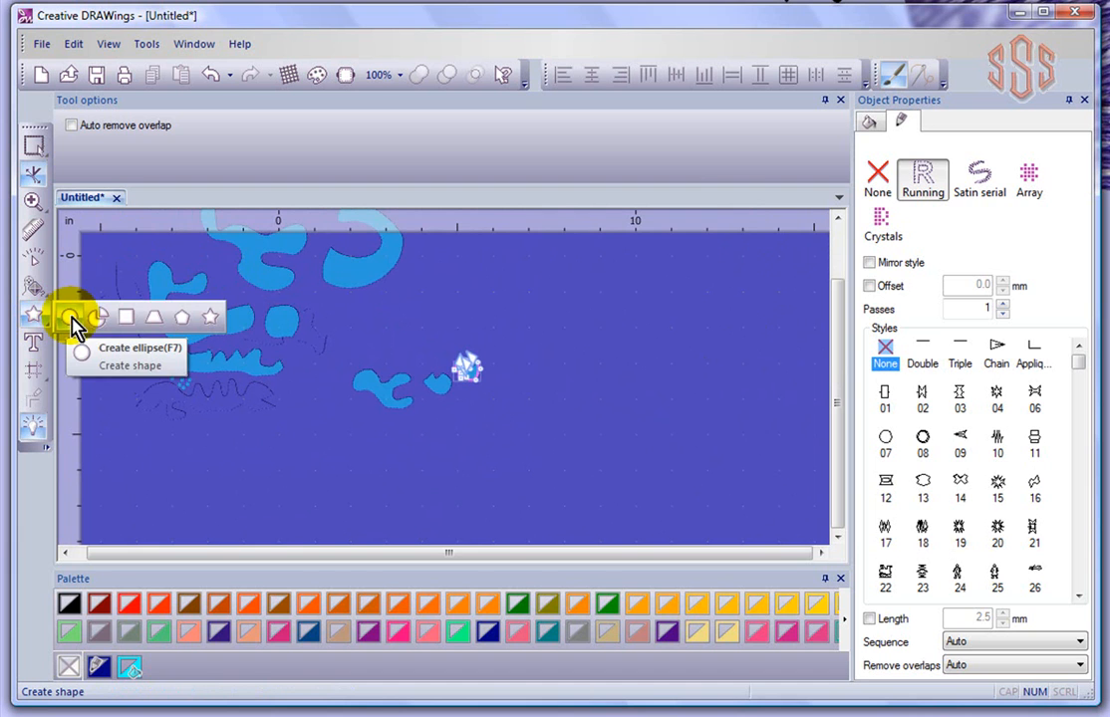
pyautogui.click(70, 318)
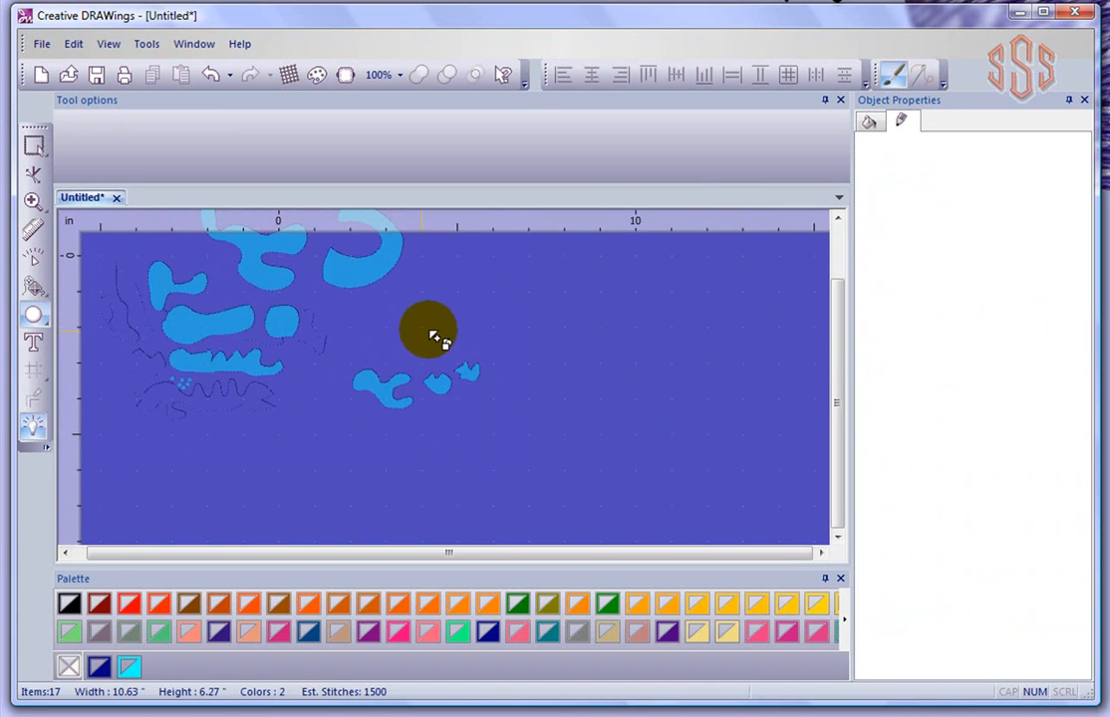
pyautogui.moveTo(495, 298); pyautogui.dragTo(590, 332)
# - Enlarge the ellipse with its edge node to about 3.83 in wide and 1.88 in high
pyautogui.scroll(1, 536, 348)
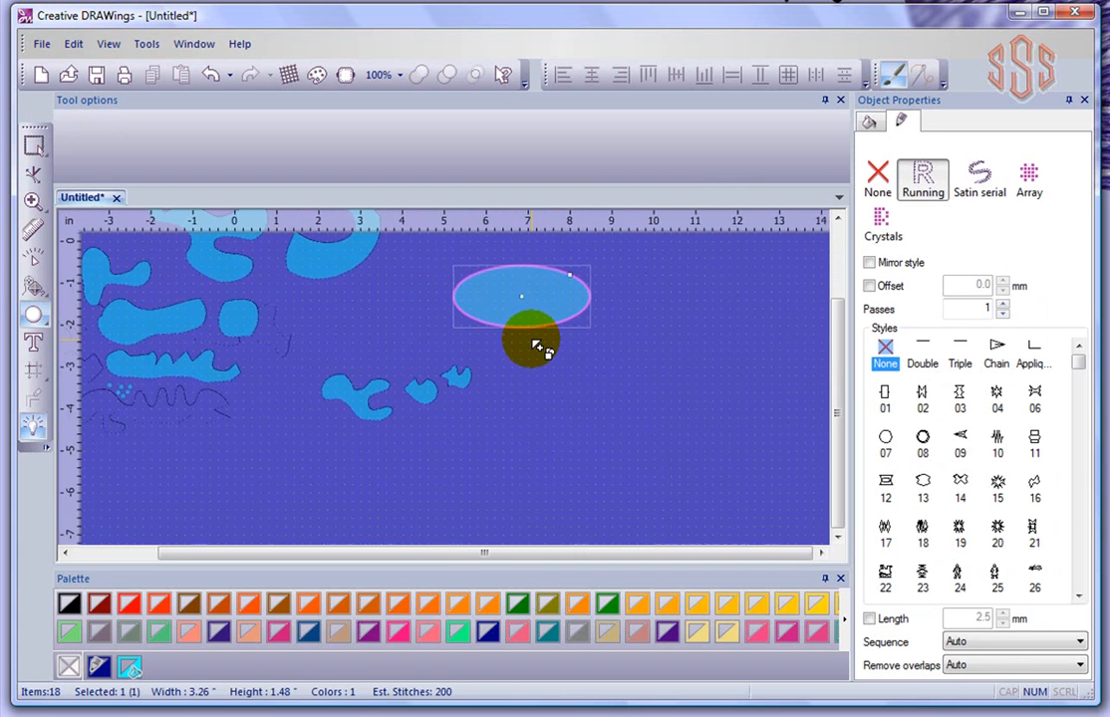
pyautogui.scroll(1, 510, 261)
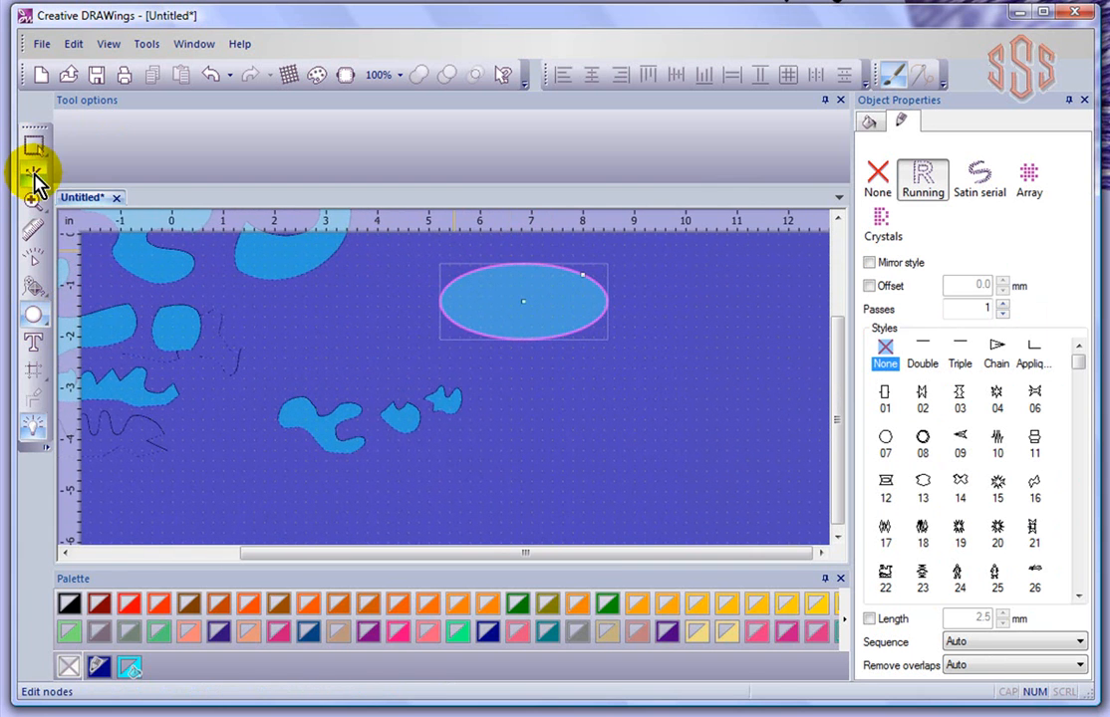
pyautogui.click(34, 178)
pyautogui.scroll(1, 557, 340)
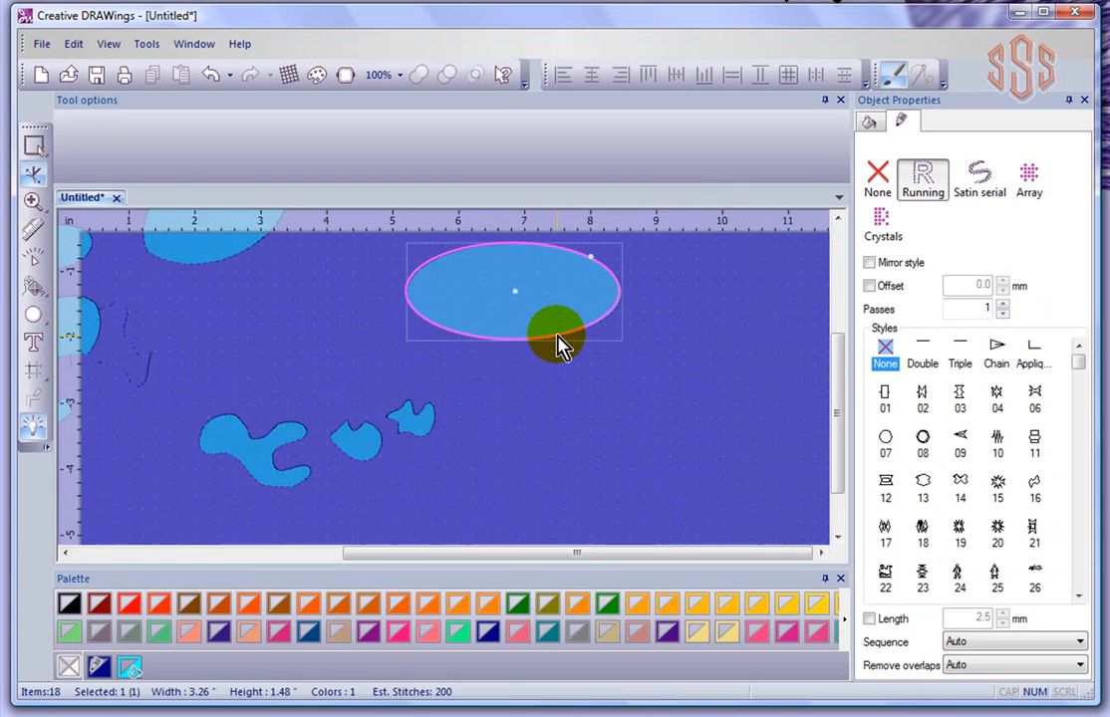
pyautogui.scroll(1, 558, 336)
pyautogui.click(834, 221)
pyautogui.click(834, 221)
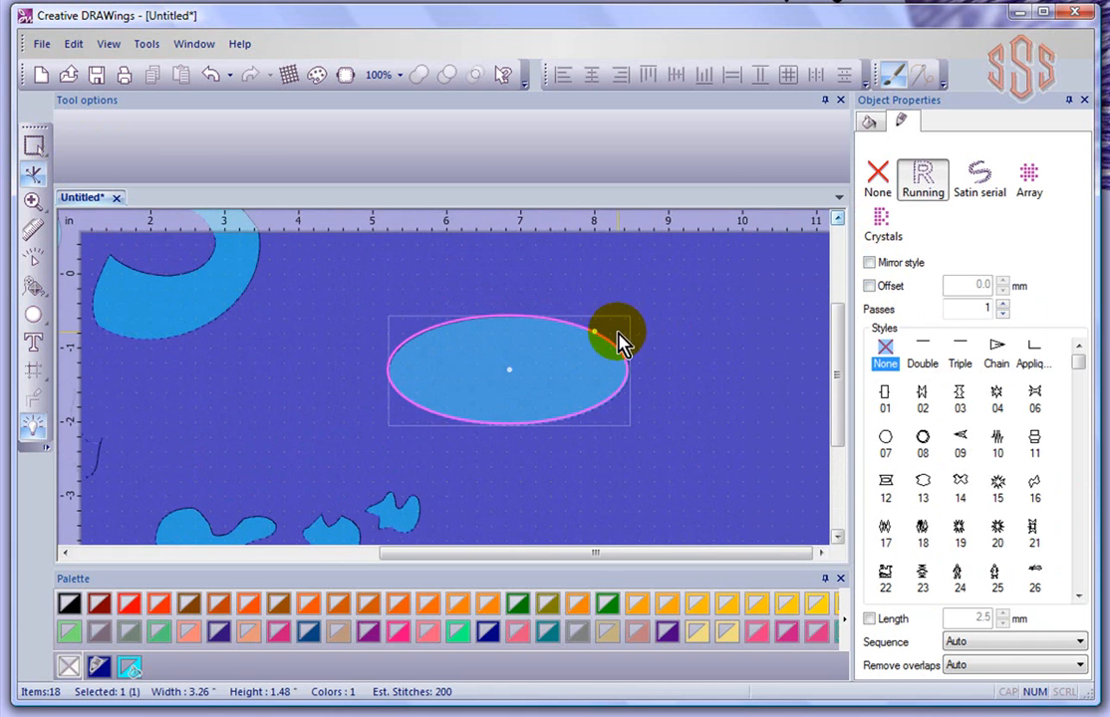
pyautogui.moveTo(601, 337)
pyautogui.mouseDown()
pyautogui.moveTo(594, 327)
pyautogui.moveTo(538, 323)
pyautogui.moveTo(599, 351)
pyautogui.moveTo(597, 325)
pyautogui.moveTo(548, 323)
pyautogui.moveTo(592, 332)
pyautogui.moveTo(611, 361)
pyautogui.moveTo(609, 321)
pyautogui.mouseUp()
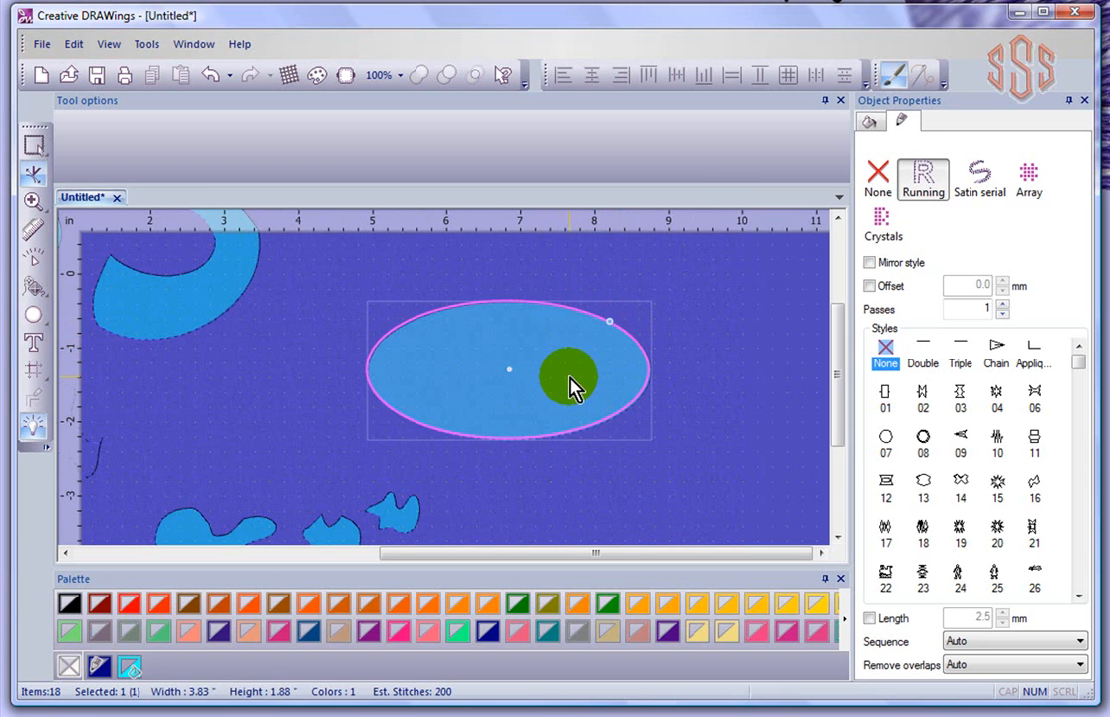
# - Draw a six-ray star about 2.14 in wide and 1.78 in high beside the ellipse
pyautogui.click(45, 325)
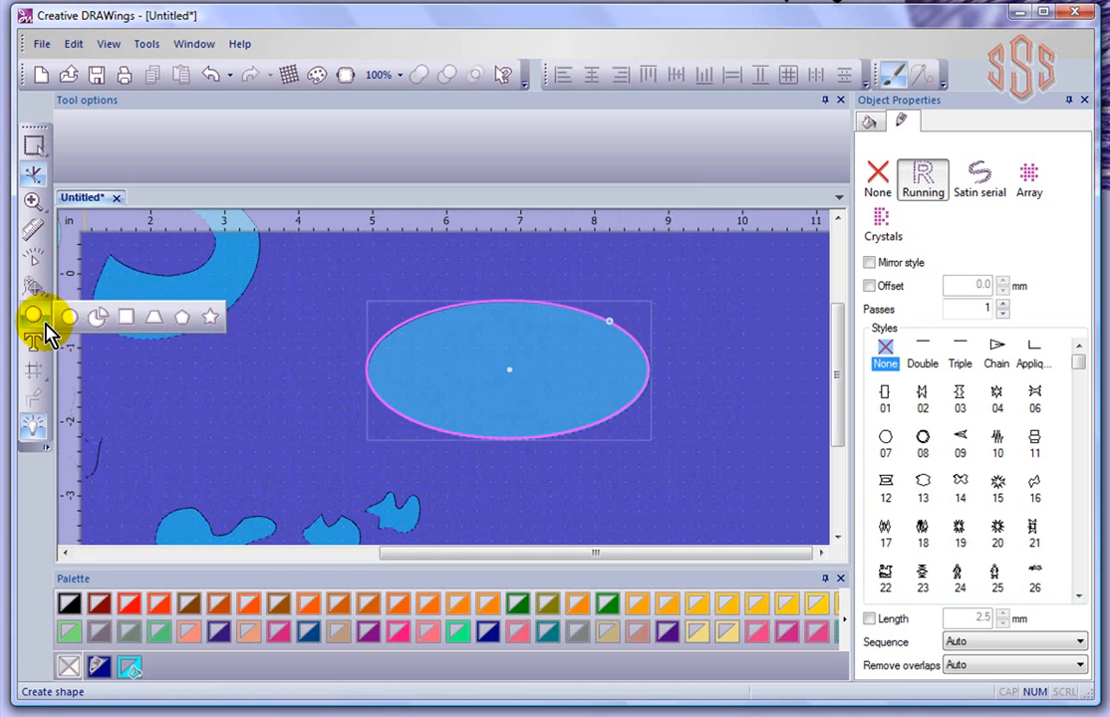
pyautogui.click(211, 319)
pyautogui.moveTo(204, 371); pyautogui.dragTo(383, 498)
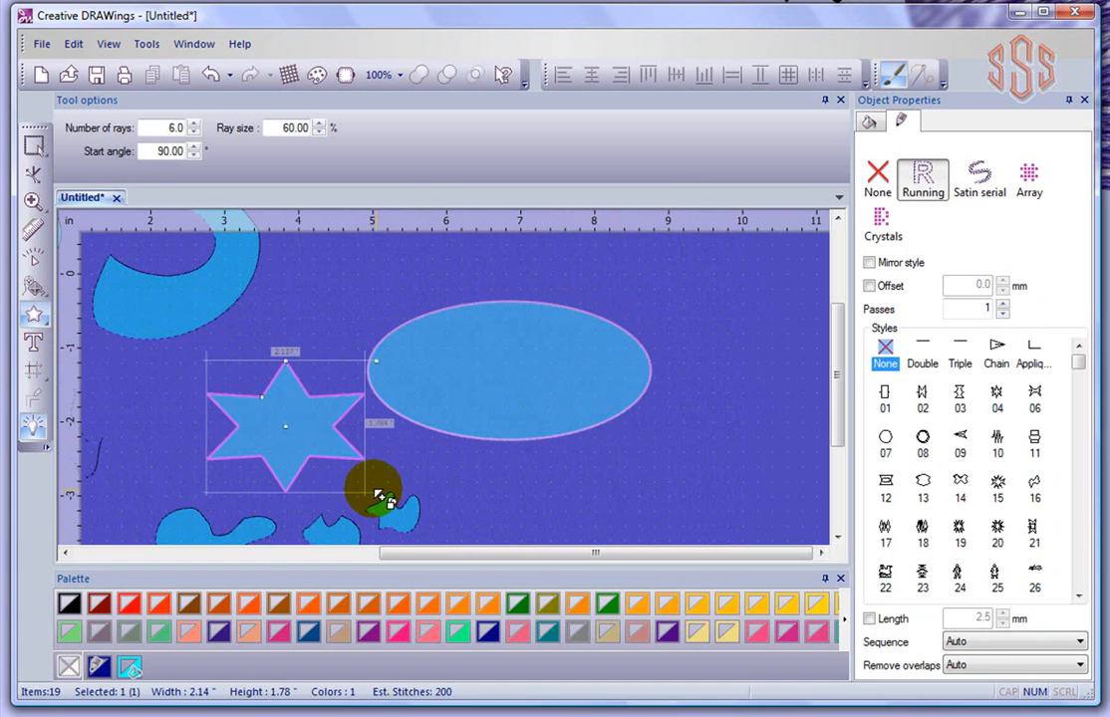
# - Edit the star's nodes to rotate it to a start angle of 88.23° and sharpen its rays to a ray size of about 34%
pyautogui.click(32, 177)
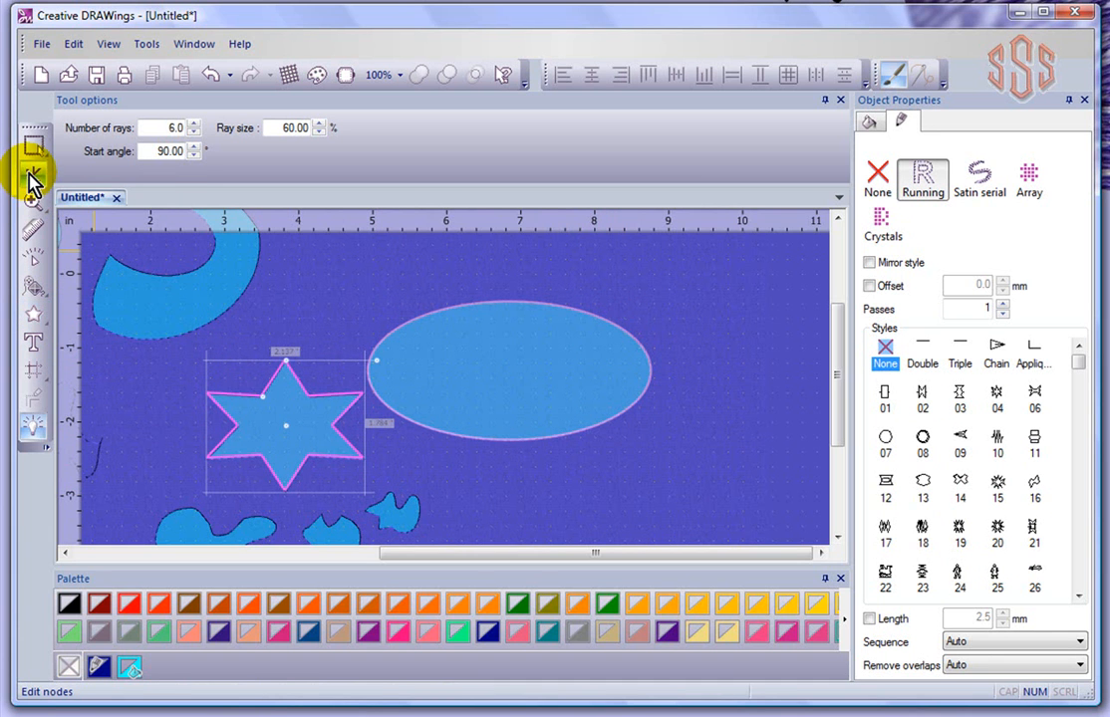
pyautogui.click(250, 378)
pyautogui.scroll(5, 271, 391)
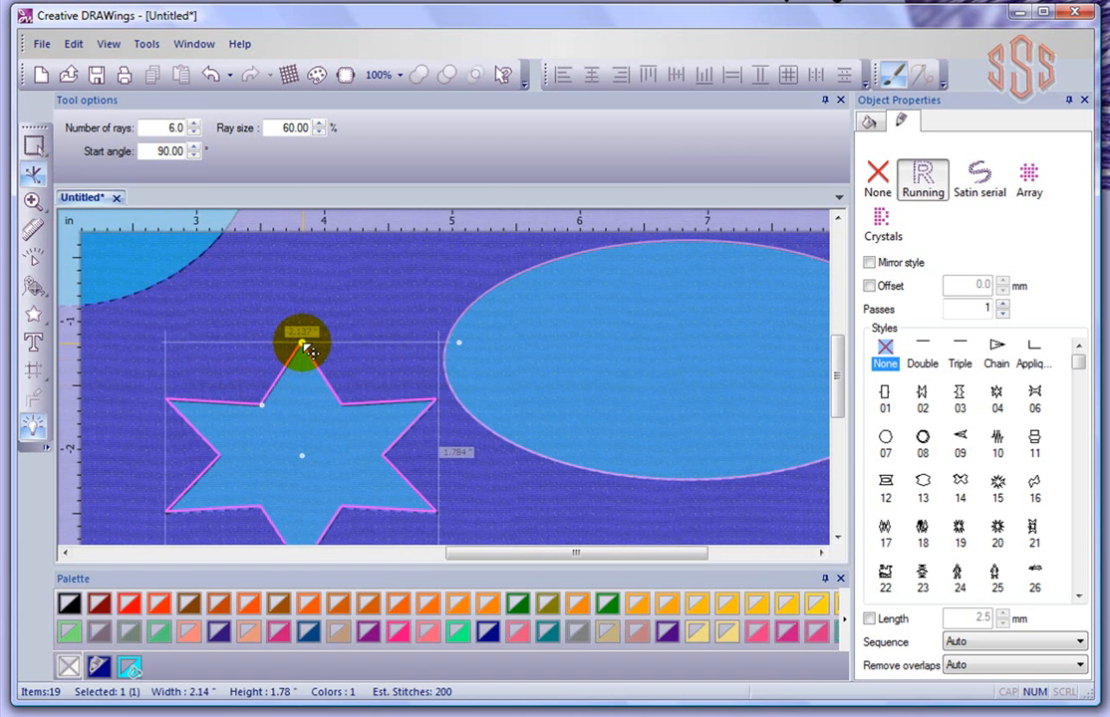
pyautogui.moveTo(302, 344)
pyautogui.mouseDown()
pyautogui.moveTo(322, 341)
pyautogui.moveTo(362, 370)
pyautogui.moveTo(279, 348)
pyautogui.moveTo(309, 363)
pyautogui.mouseUp()
pyautogui.moveTo(266, 409); pyautogui.dragTo(275, 451)
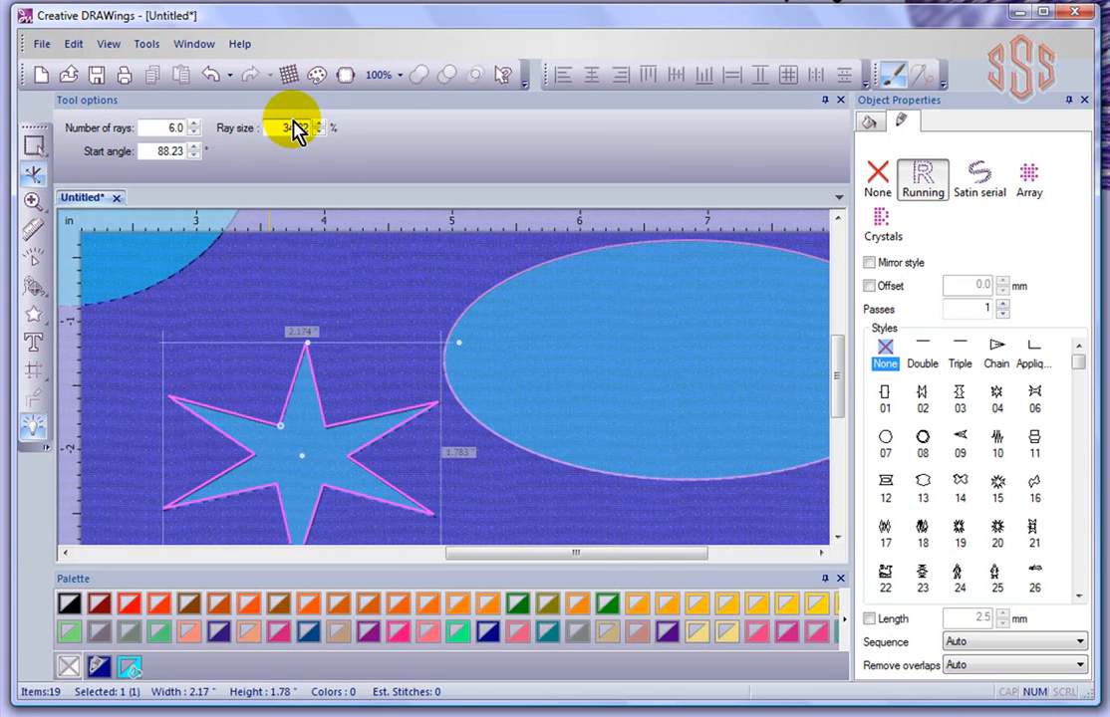
# - Widen the star's rays to a ray size of 76.30% with its inner node, and slim them back to 56.90%
pyautogui.moveTo(289, 432); pyautogui.dragTo(256, 396)
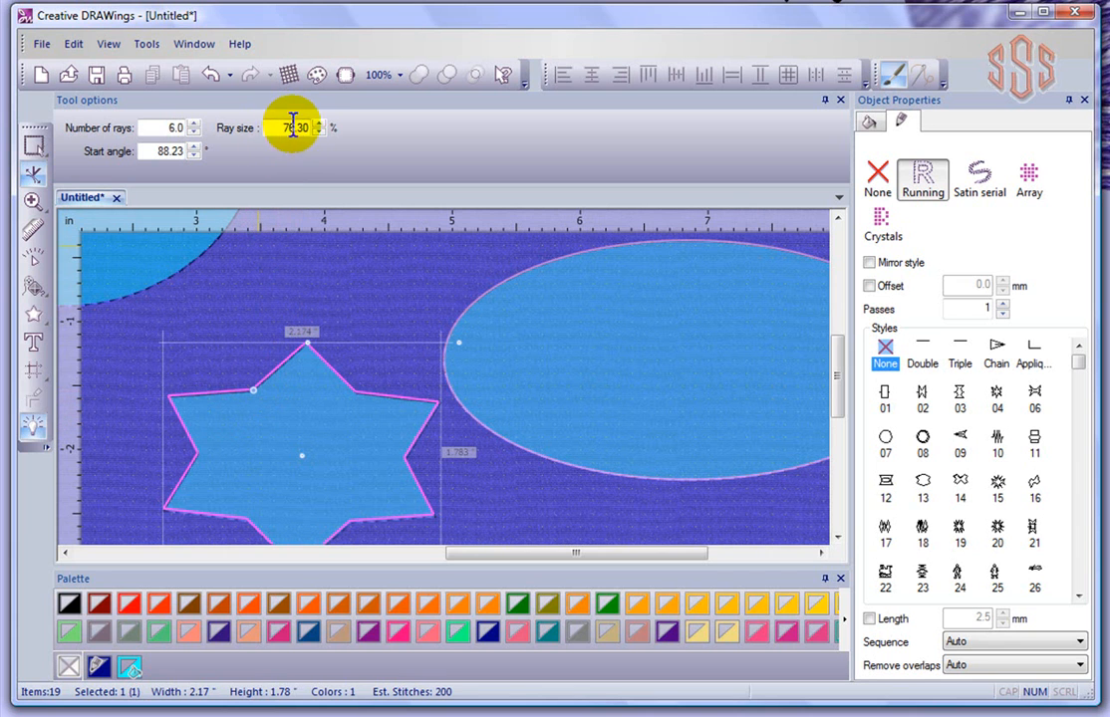
pyautogui.moveTo(308, 349); pyautogui.dragTo(317, 365)
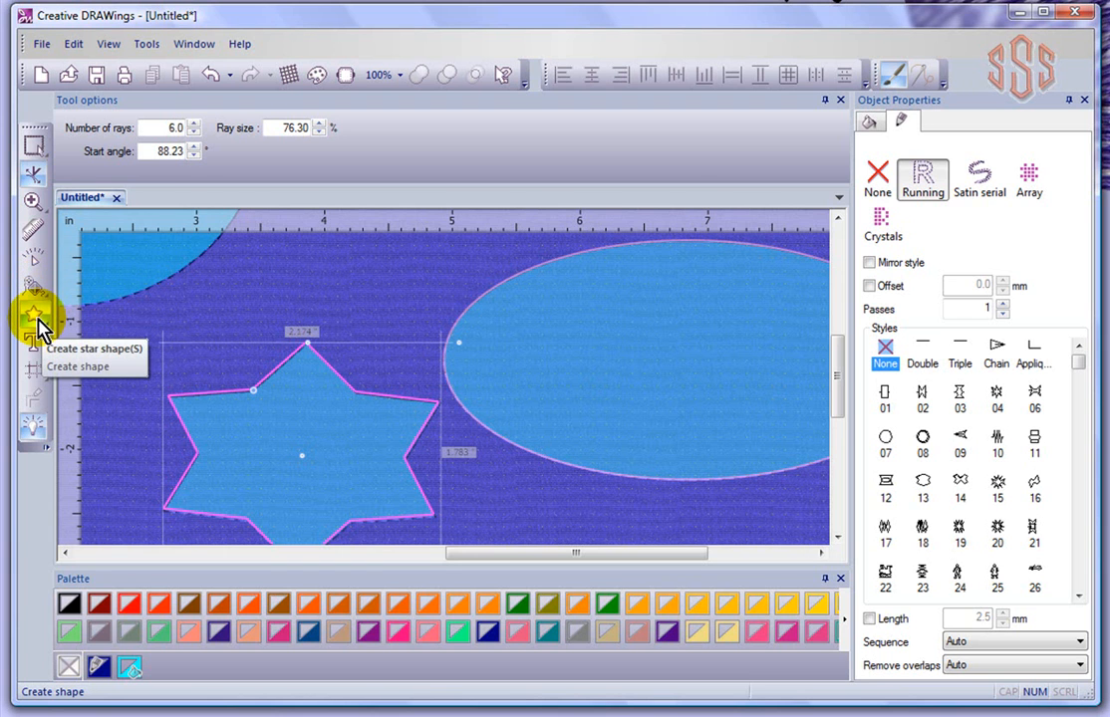
pyautogui.moveTo(253, 390); pyautogui.dragTo(265, 406)
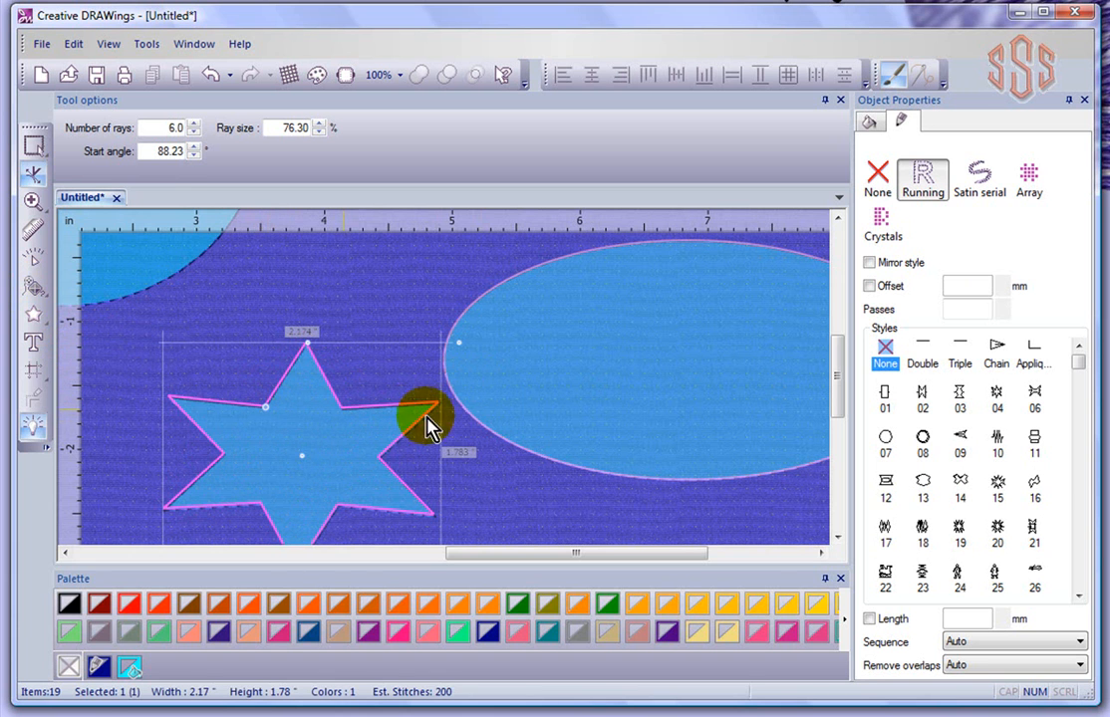
pyautogui.scroll(-3, 445, 429)
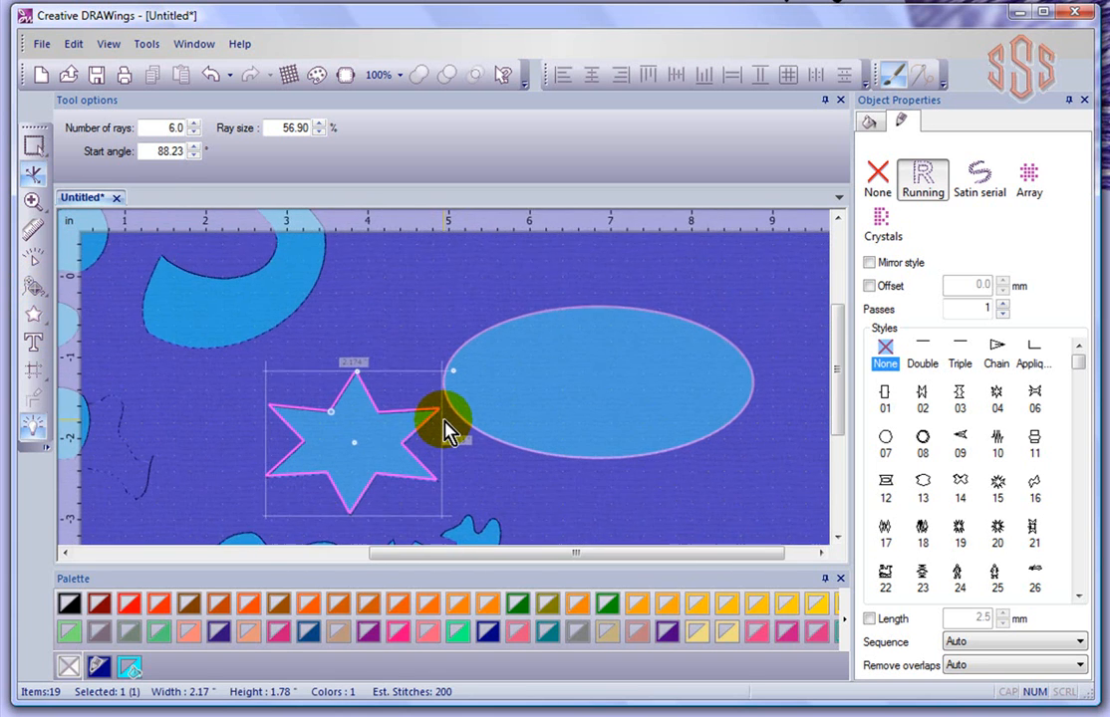